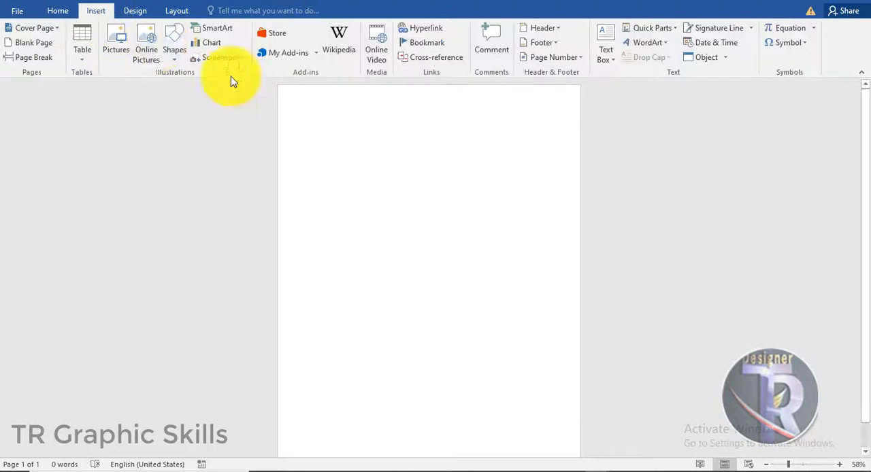
# - Draw a rectangle about 10.98" high and 4.05" wide from the page's upper-left corner down its left side
pyautogui.click(175, 49)
pyautogui.click(268, 100)
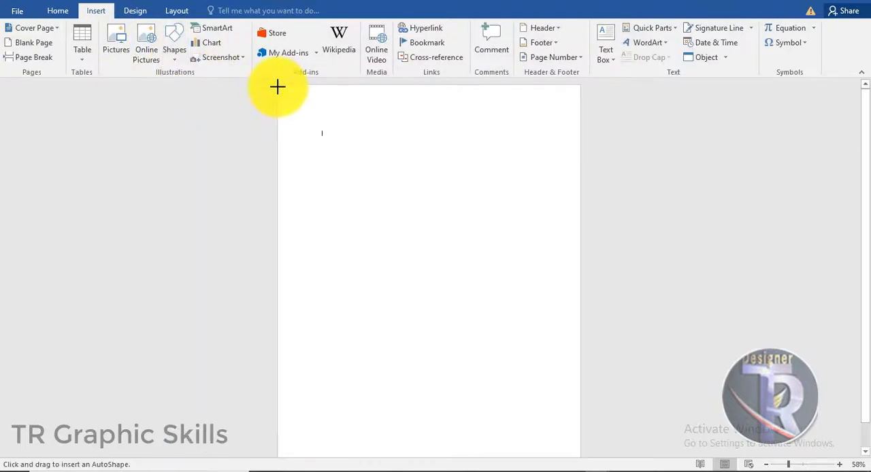
pyautogui.moveTo(277, 86); pyautogui.dragTo(423, 452)
# - Edit the rectangle's points to bend its right edge into a smooth inward curve along its full height
pyautogui.rightClick(376, 194)
pyautogui.click(411, 283)
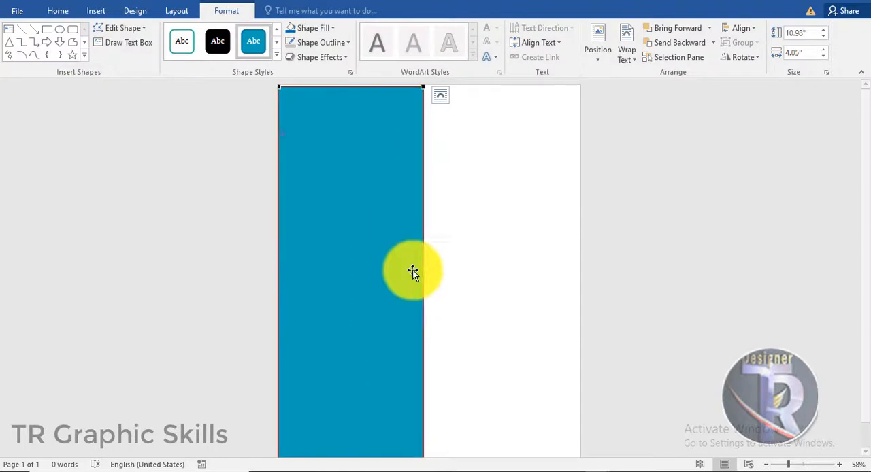
pyautogui.moveTo(423, 218); pyautogui.dragTo(331, 225)
pyautogui.scroll(-1, 475, 272)
pyautogui.scroll(-1, 358, 402)
pyautogui.click(361, 370)
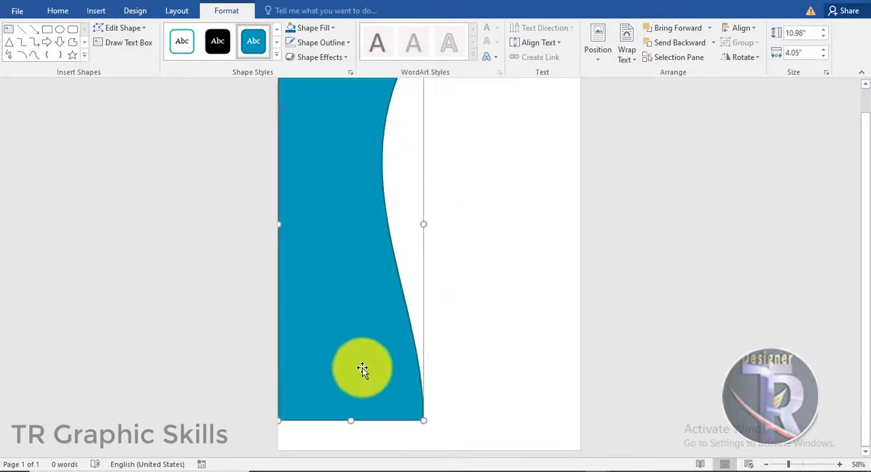
pyautogui.rightClick(362, 369)
pyautogui.click(394, 218)
pyautogui.click(423, 421)
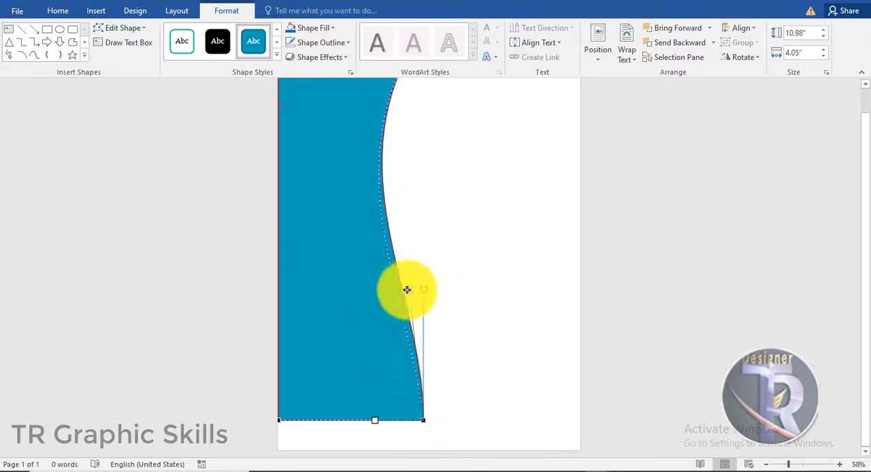
pyautogui.moveTo(407, 290); pyautogui.dragTo(373, 296)
pyautogui.click(493, 326)
# - Stretch the curved shape past the page's top and left edges to about 12.34" high and 4.79" wide
pyautogui.scroll(1, 500, 337)
pyautogui.scroll(2, 321, 221)
pyautogui.click(322, 251)
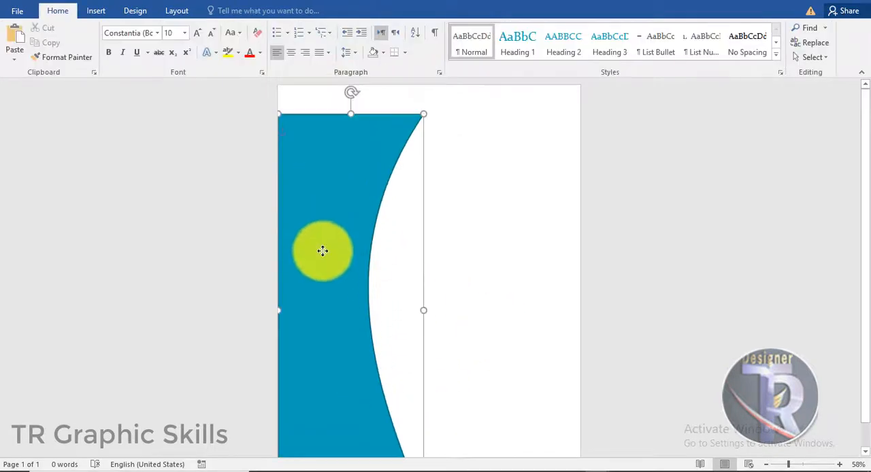
pyautogui.moveTo(351, 113); pyautogui.dragTo(350, 80)
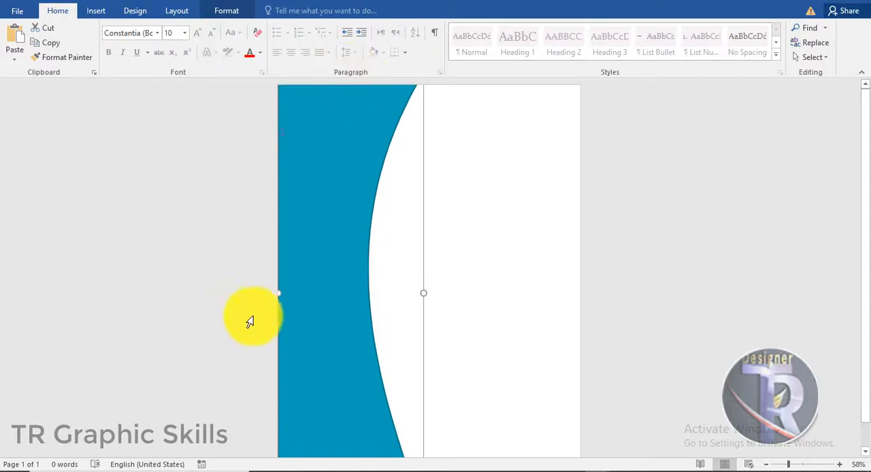
pyautogui.moveTo(263, 293); pyautogui.dragTo(263, 293)
pyautogui.click(494, 331)
# - Duplicate the curved shape with the copy offset slightly to the right
pyautogui.click(349, 216)
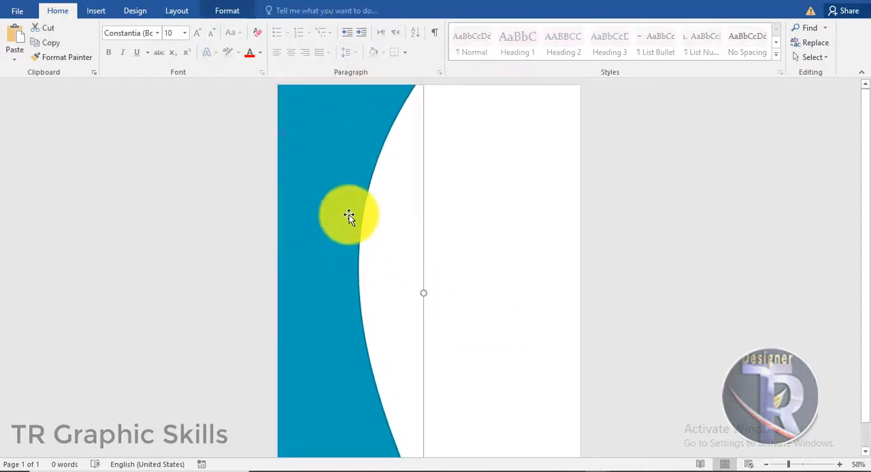
pyautogui.moveTo(348, 220); pyautogui.dragTo(371, 223)
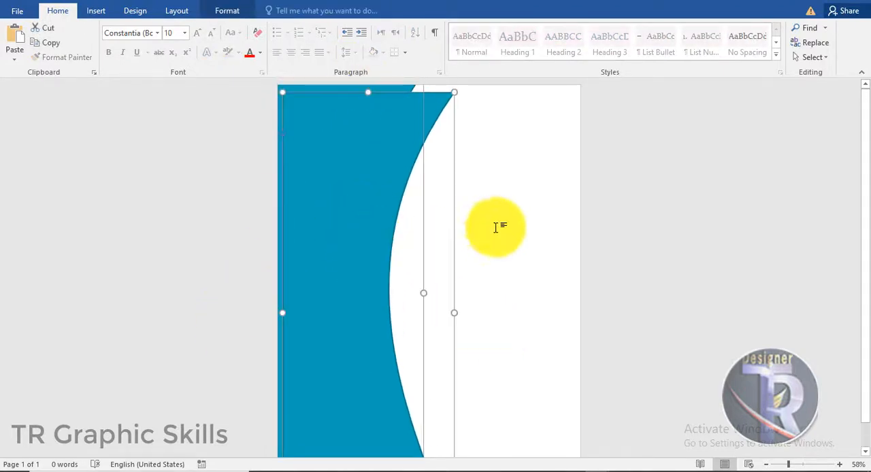
pyautogui.rightClick(382, 195)
pyautogui.click(423, 346)
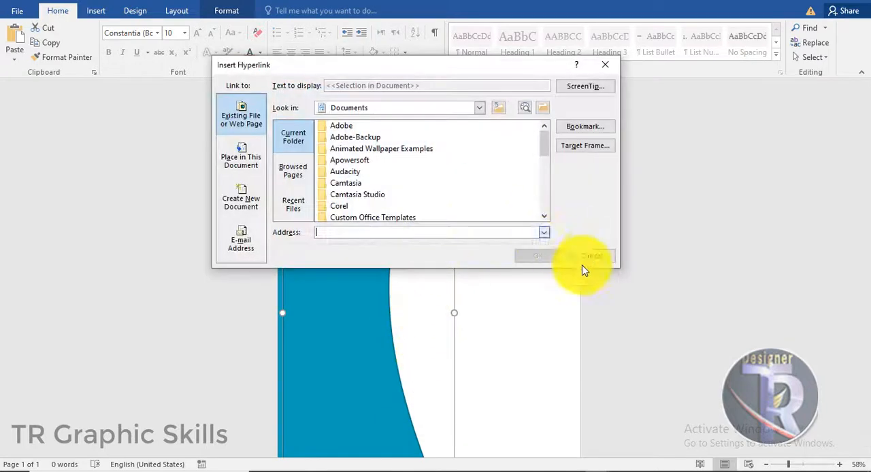
pyautogui.click(583, 257)
# - Send the copied shape to the back, tilt it slightly clockwise and place it as a second band beside the first
pyautogui.rightClick(381, 230)
pyautogui.click(523, 367)
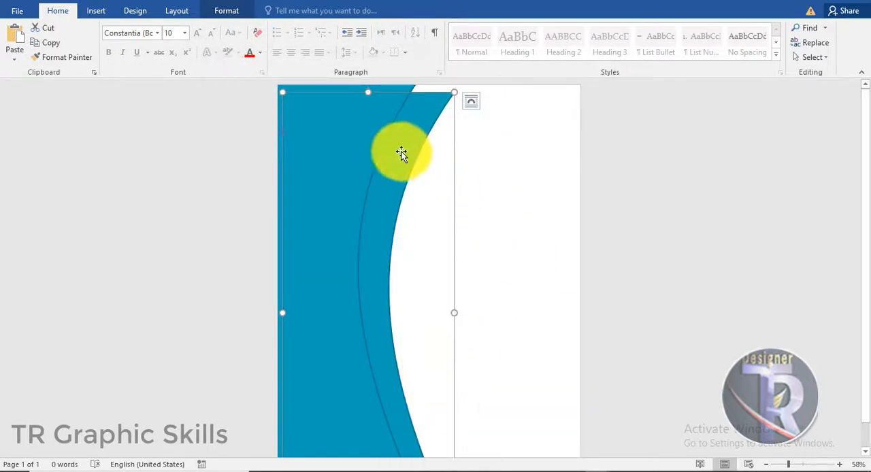
pyautogui.moveTo(367, 100); pyautogui.dragTo(366, 124)
pyautogui.moveTo(380, 95); pyautogui.dragTo(406, 111)
pyautogui.click(526, 304)
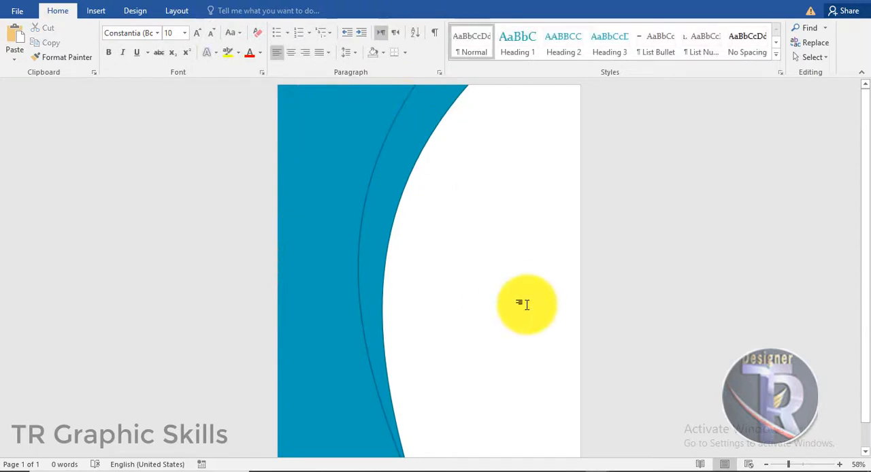
# - Duplicate the second curved shape to its right and send the new copy to the back
pyautogui.click(390, 182)
pyautogui.moveTo(390, 182); pyautogui.dragTo(425, 183)
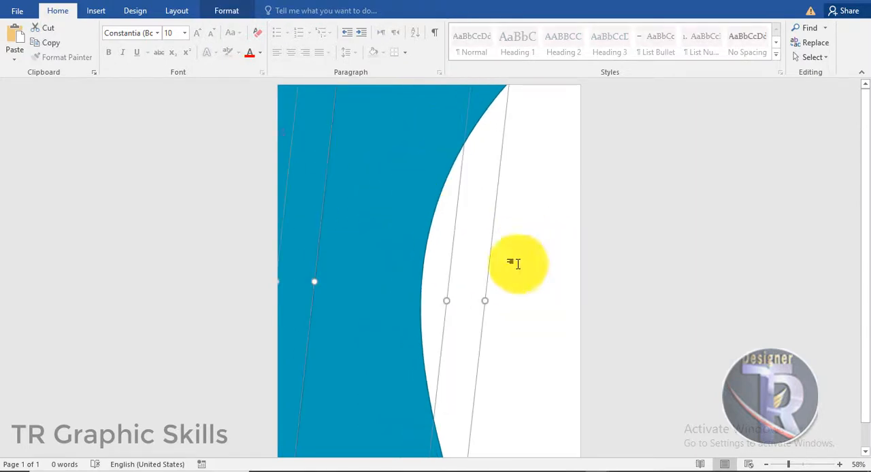
pyautogui.rightClick(402, 235)
pyautogui.click(445, 357)
# - Tilt the third shape further clockwise and position it as a wider band beyond the second one
pyautogui.moveTo(464, 127); pyautogui.dragTo(460, 161)
pyautogui.moveTo(422, 91); pyautogui.dragTo(465, 52)
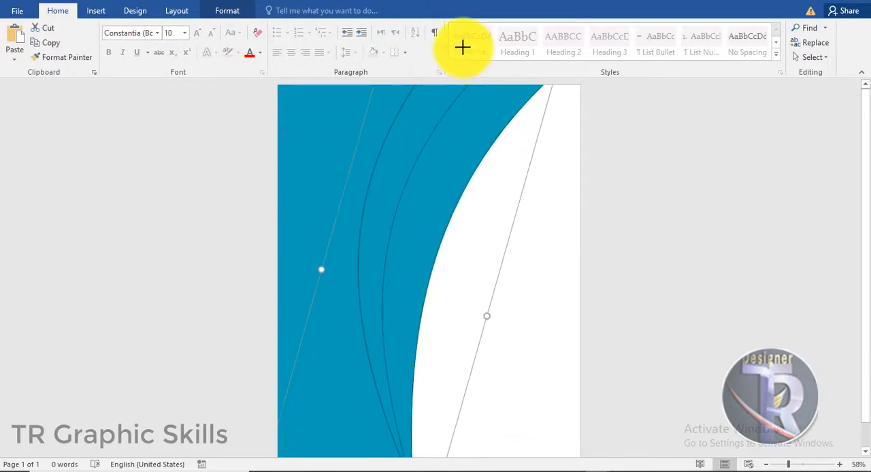
pyautogui.moveTo(454, 182); pyautogui.dragTo(447, 181)
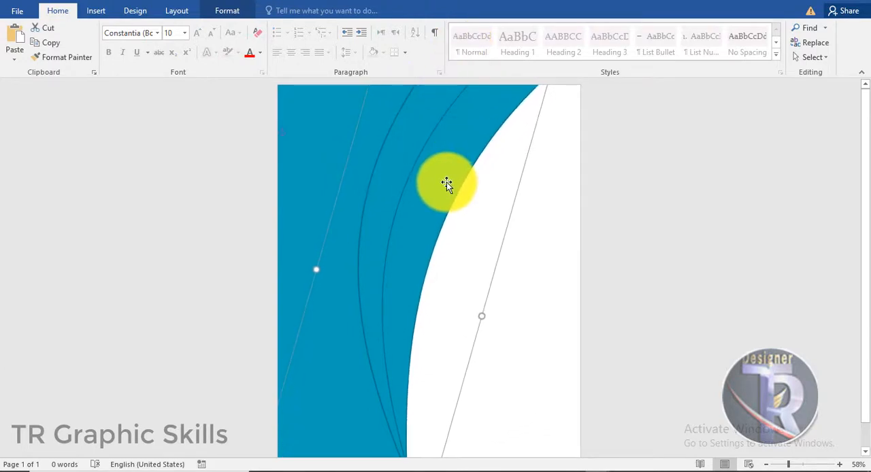
pyautogui.click(642, 229)
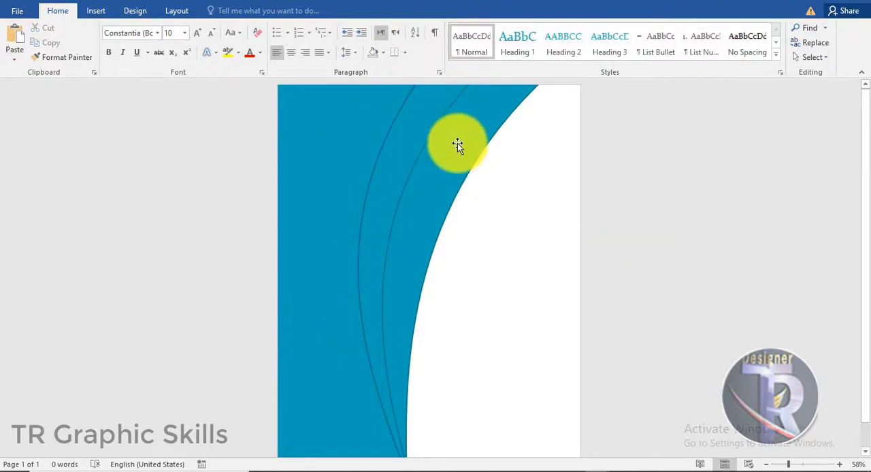
# - Fill the three curved shapes with teal theme shades: darkest for the front shape, medium for the middle and lightest for the back
pyautogui.click(457, 143)
pyautogui.click(370, 136)
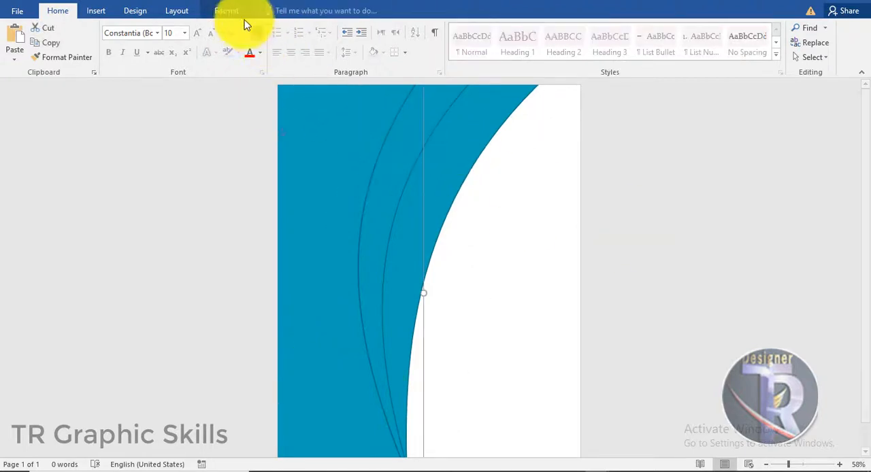
pyautogui.click(226, 11)
pyautogui.click(314, 28)
pyautogui.click(384, 102)
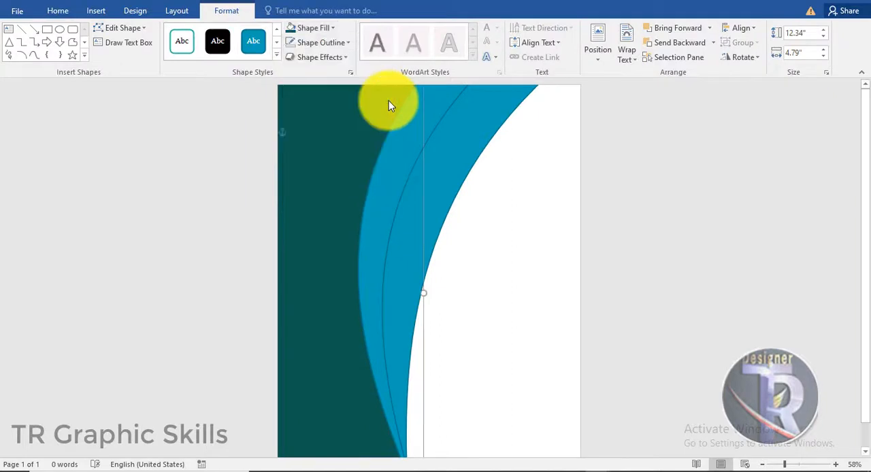
pyautogui.click(320, 28)
pyautogui.click(388, 92)
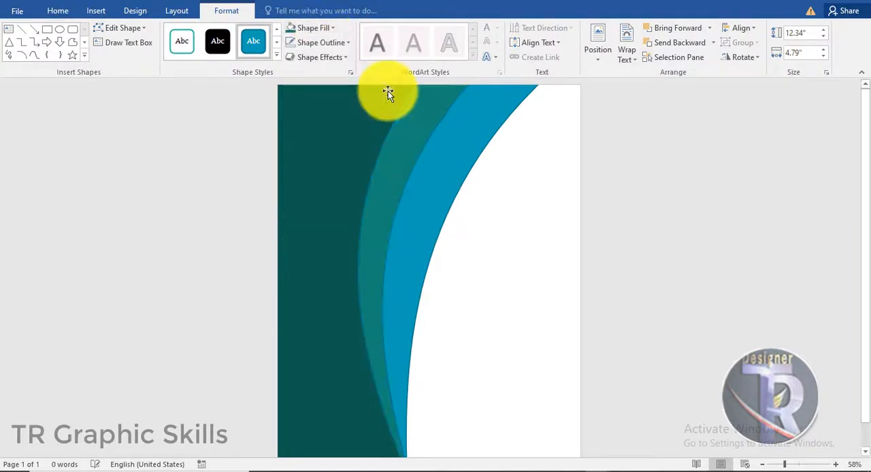
pyautogui.click(320, 28)
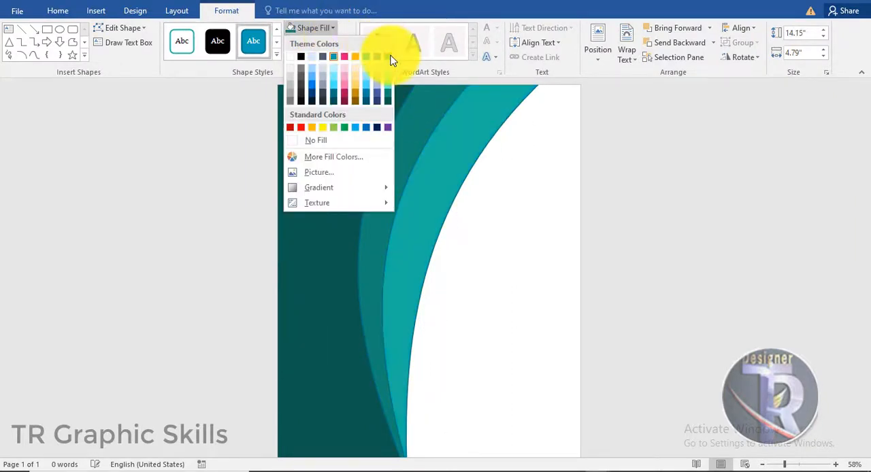
pyautogui.click(389, 60)
# - Remove the outline from all three teal shapes
pyautogui.click(321, 42)
pyautogui.click(333, 155)
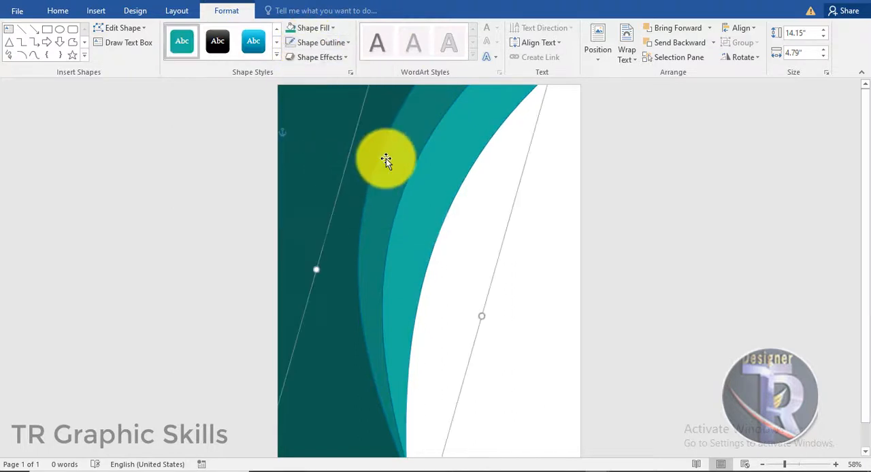
pyautogui.click(386, 158)
pyautogui.click(321, 43)
pyautogui.click(326, 156)
pyautogui.click(321, 42)
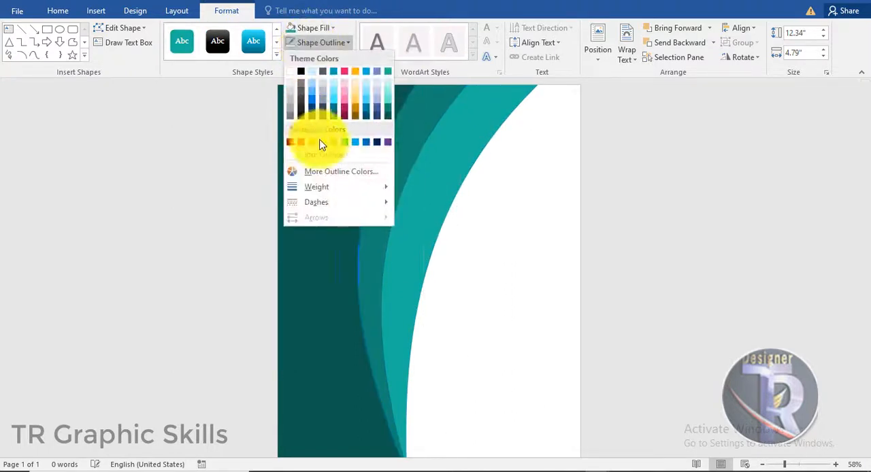
pyautogui.click(325, 155)
# - Group the three curved shapes and adjust the group to about 7.36" wide, shifted further left on the page
pyautogui.click(483, 194)
pyautogui.click(406, 157)
pyautogui.keyDown('shift'); pyautogui.click(348, 161); pyautogui.keyUp('shift')
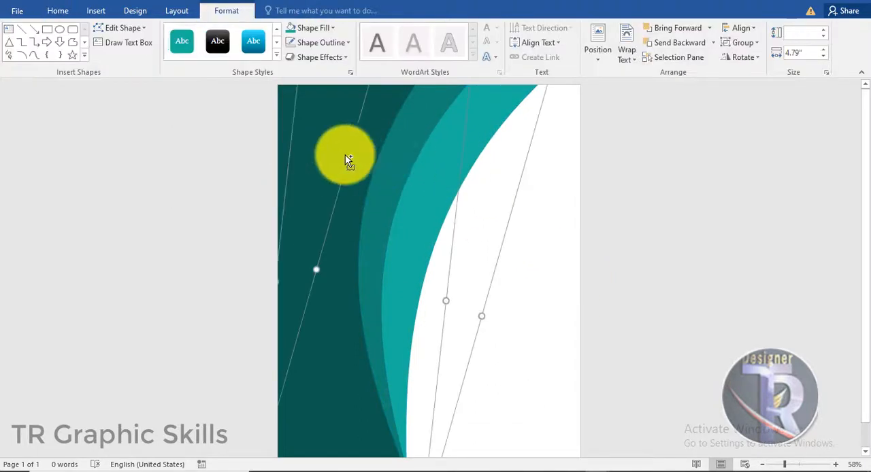
pyautogui.rightClick(333, 150)
pyautogui.moveTo(381, 222)
pyautogui.click(482, 221)
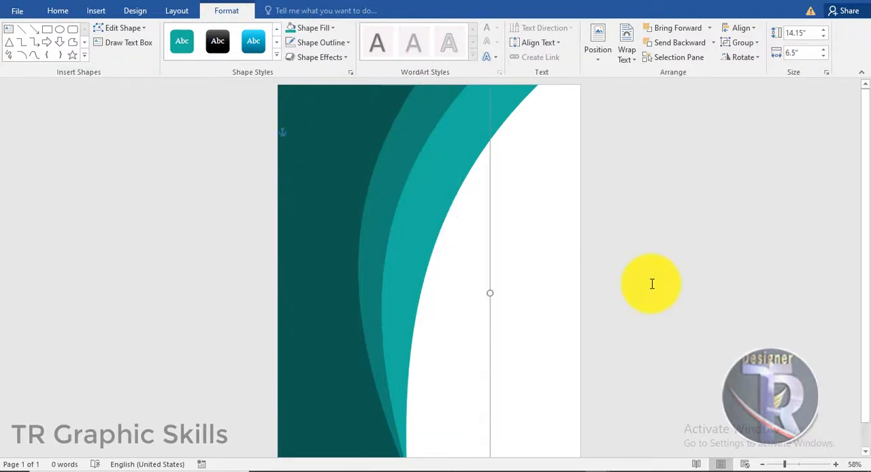
pyautogui.moveTo(424, 225); pyautogui.dragTo(477, 282)
# - Ungroup the three teal shapes
pyautogui.click(346, 190)
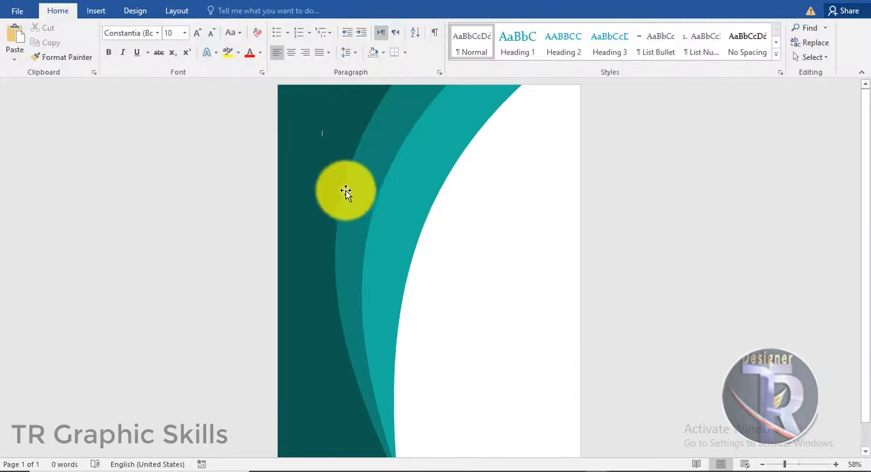
pyautogui.rightClick(425, 194)
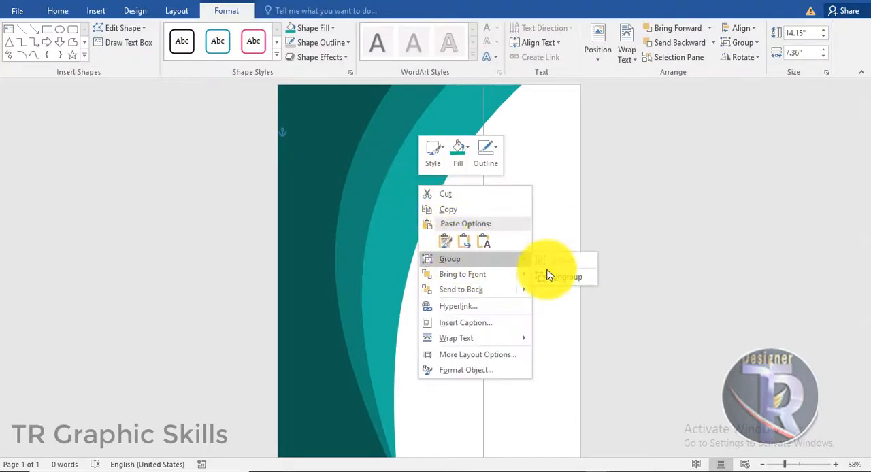
pyautogui.click(430, 156)
# - Rotate the lightest teal shape slightly and reposition it against the page's top edge beside the middle band
pyautogui.moveTo(435, 161); pyautogui.dragTo(434, 161)
pyautogui.click(665, 210)
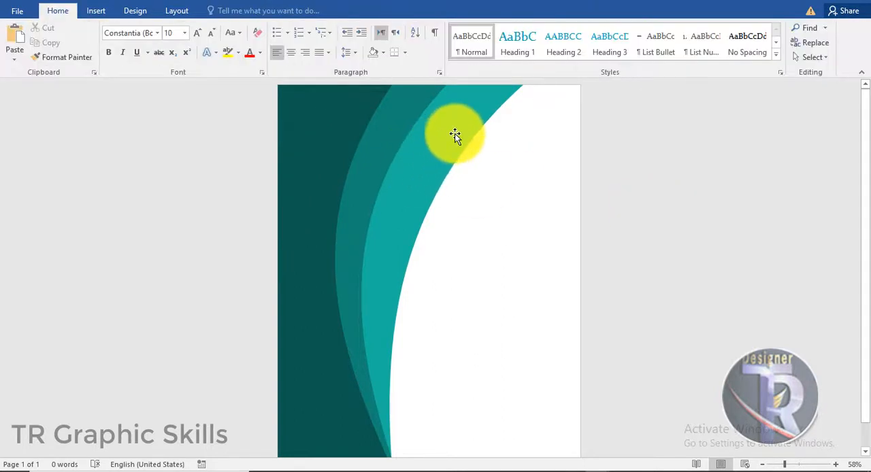
pyautogui.moveTo(455, 133); pyautogui.dragTo(455, 208)
pyautogui.moveTo(453, 99); pyautogui.dragTo(441, 86)
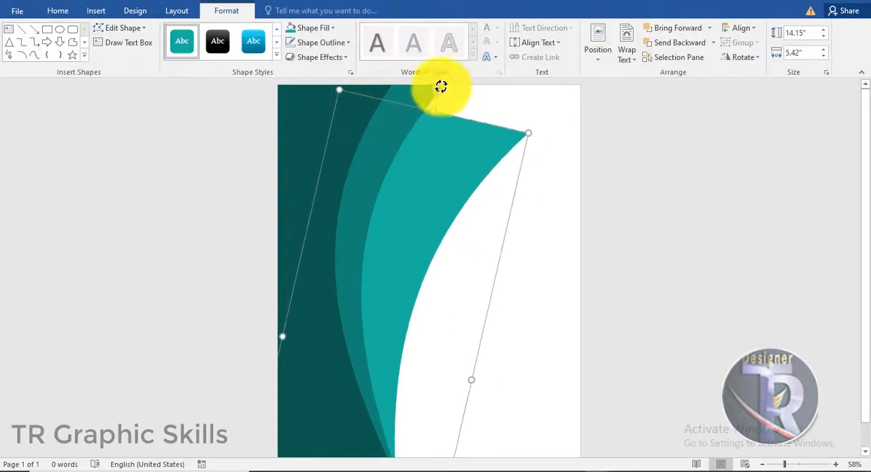
pyautogui.moveTo(445, 148); pyautogui.dragTo(437, 111)
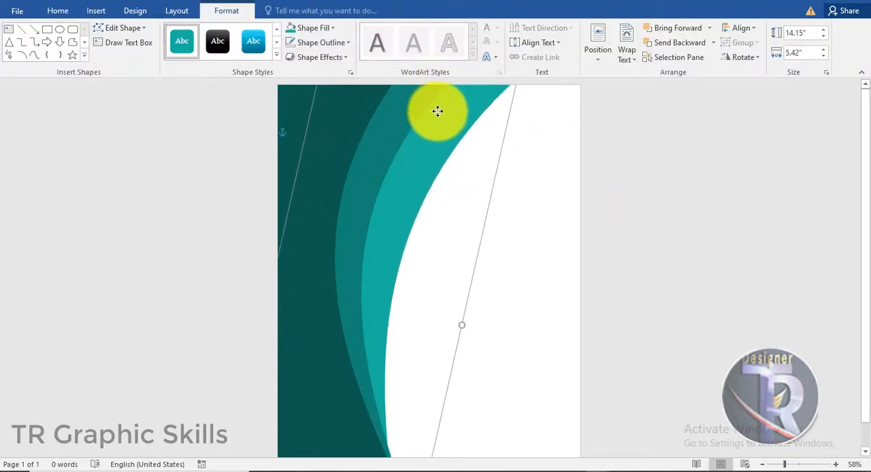
pyautogui.click(671, 202)
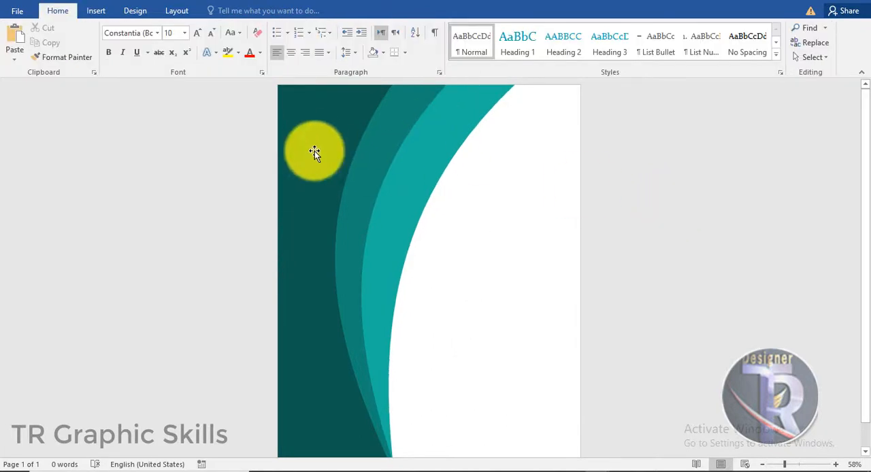
# - Nudge the lightest teal shape slightly left and realign the middle band between its neighbours
pyautogui.click(427, 134)
pyautogui.click(698, 204)
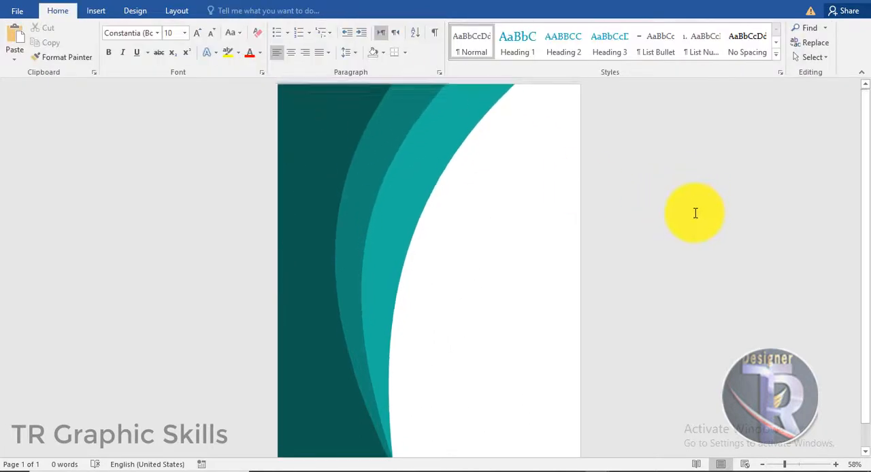
pyautogui.click(457, 114)
pyautogui.moveTo(465, 115); pyautogui.dragTo(461, 113)
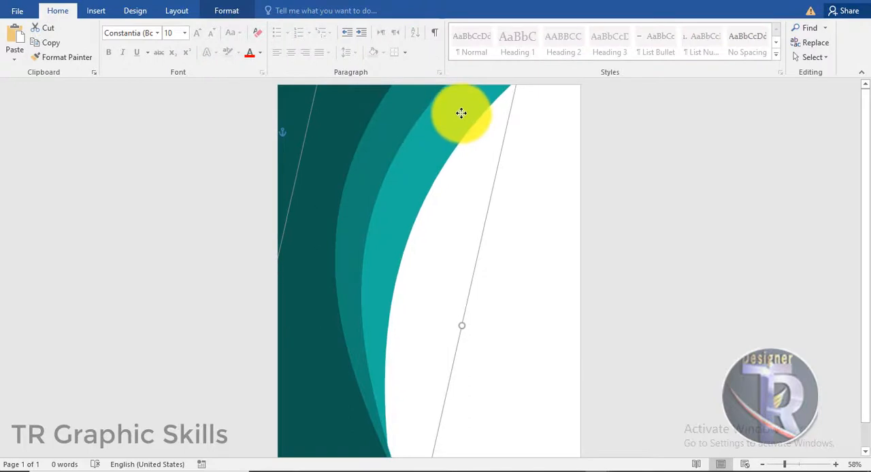
pyautogui.click(721, 269)
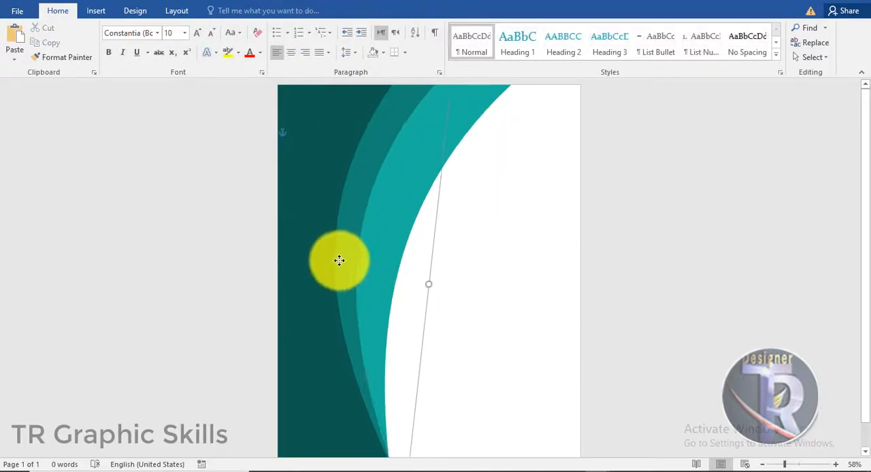
pyautogui.click(446, 144)
pyautogui.moveTo(402, 117); pyautogui.dragTo(405, 120)
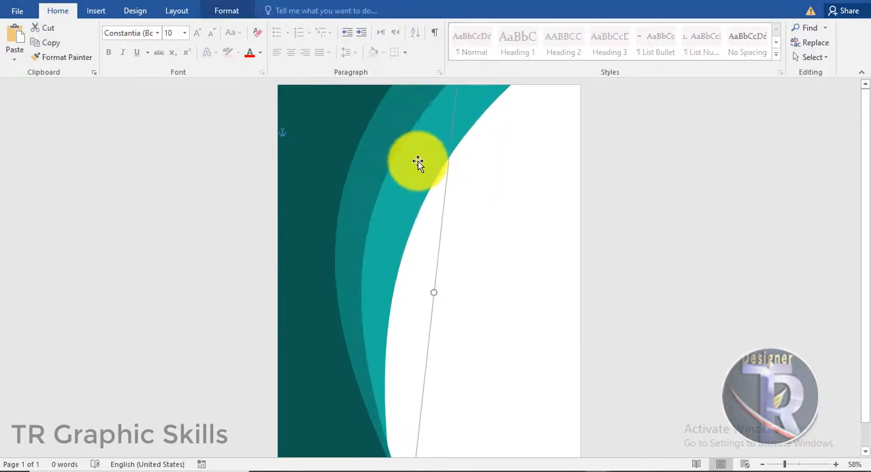
pyautogui.click(545, 188)
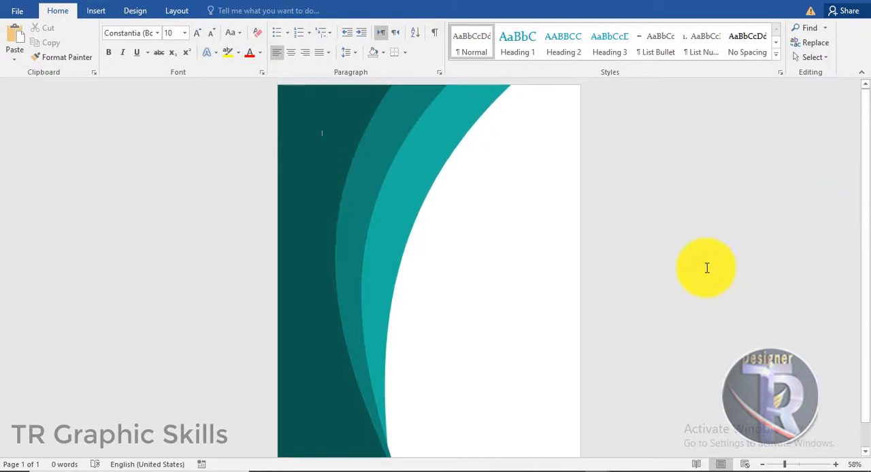
# - Insert a plain black WordArt on the white area beside the teal curves and replace its placeholder text with "2"
pyautogui.click(96, 10)
pyautogui.click(645, 42)
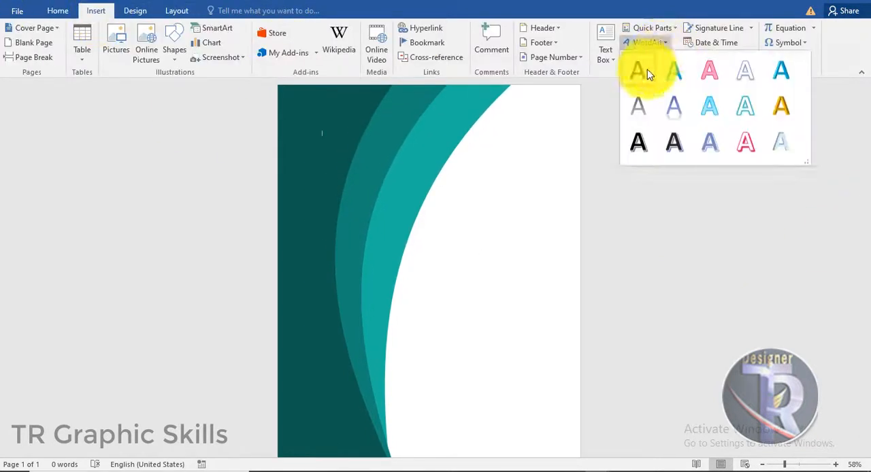
pyautogui.click(647, 73)
pyautogui.moveTo(381, 140); pyautogui.dragTo(486, 238)
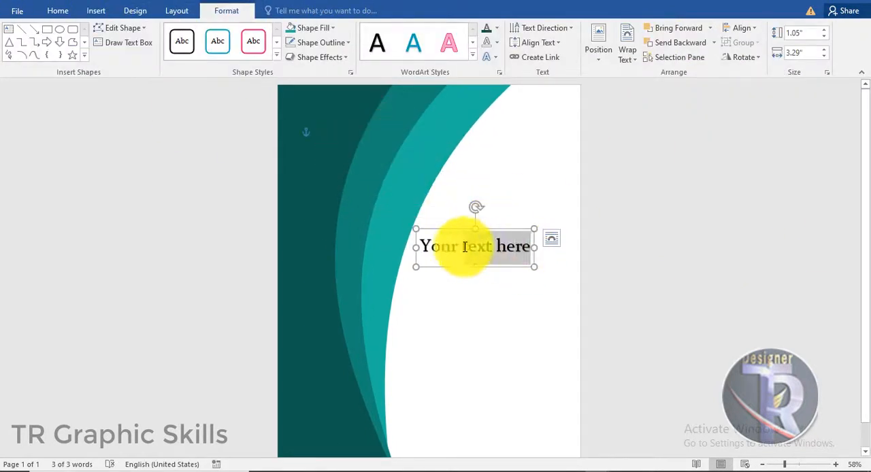
pyautogui.write('2')
# - Set the "2" to Arial Black at size 220 and move it up and left beside the lightest teal curve
pyautogui.click(433, 236)
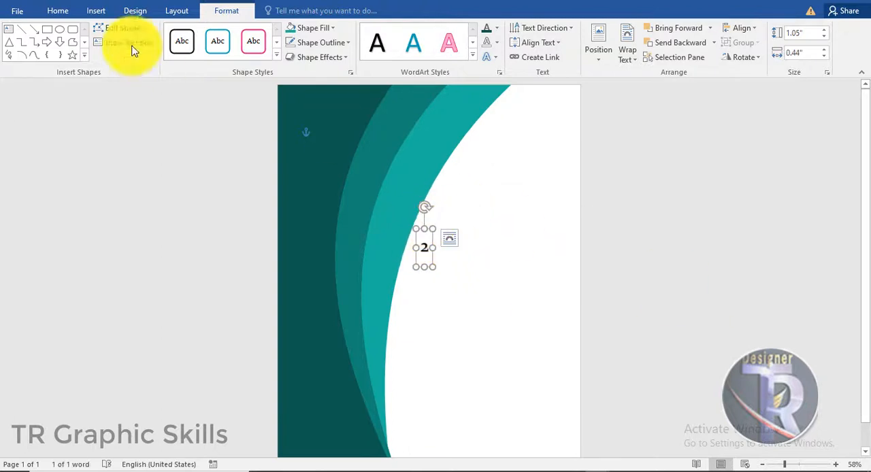
pyautogui.click(58, 11)
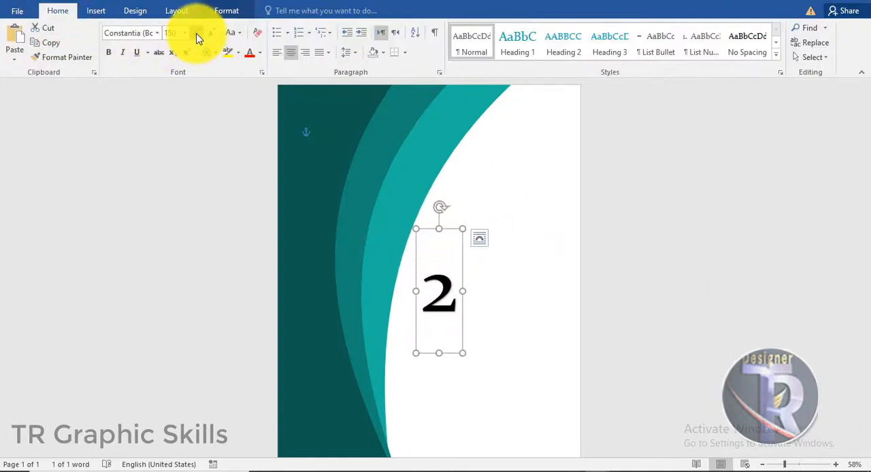
pyautogui.click(157, 32)
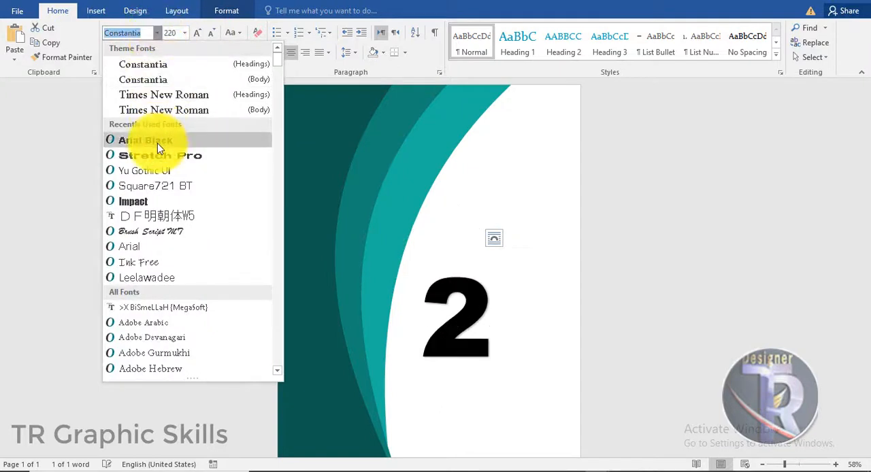
pyautogui.click(157, 142)
pyautogui.moveTo(496, 240); pyautogui.dragTo(461, 194)
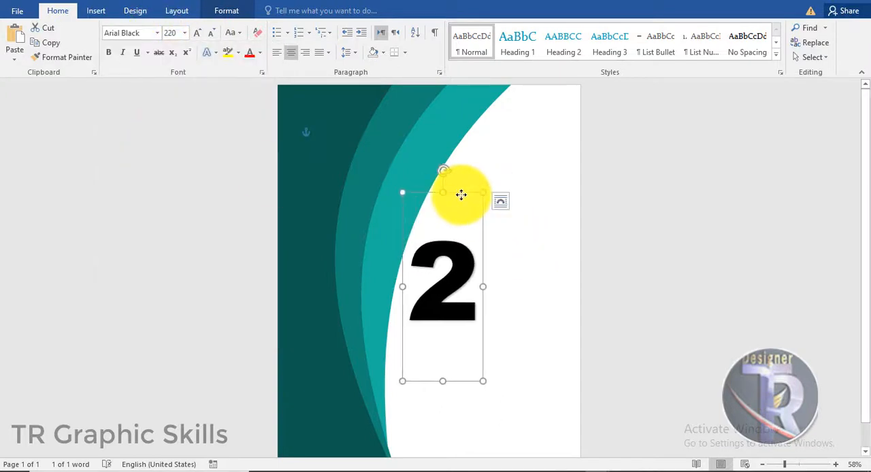
# - Fill the "2" with standard Blue and duplicate it so the copy overlaps its right side
pyautogui.click(226, 11)
pyautogui.click(497, 29)
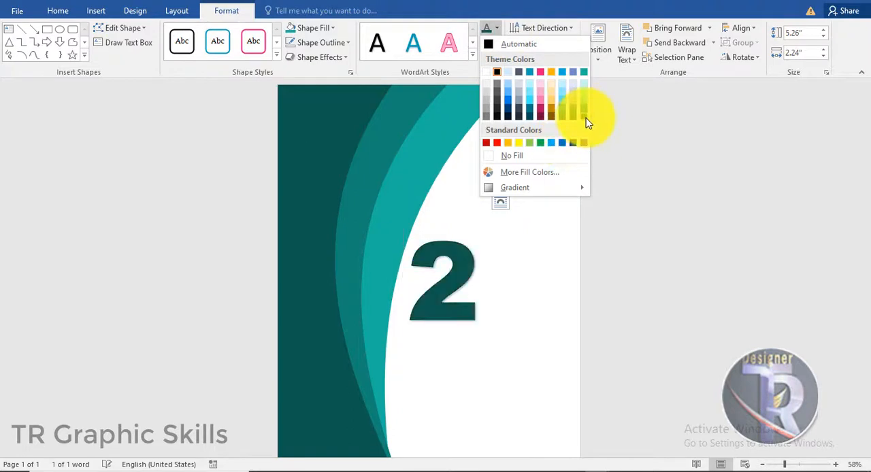
pyautogui.click(565, 143)
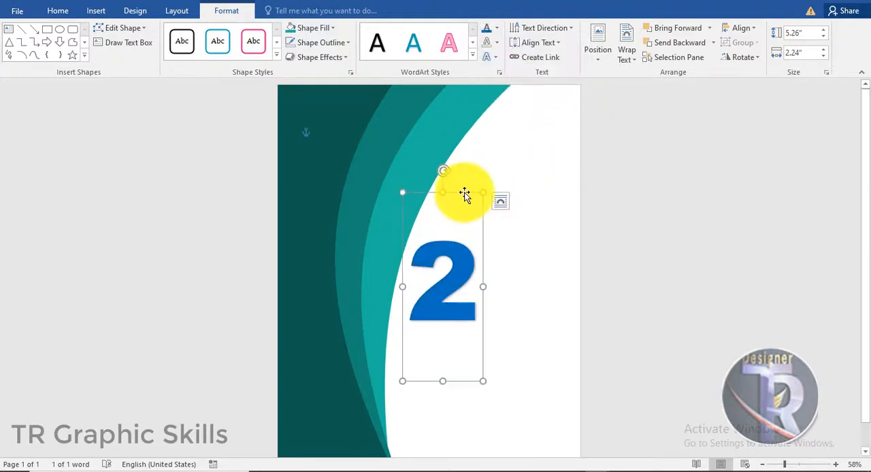
pyautogui.moveTo(463, 194); pyautogui.dragTo(503, 187)
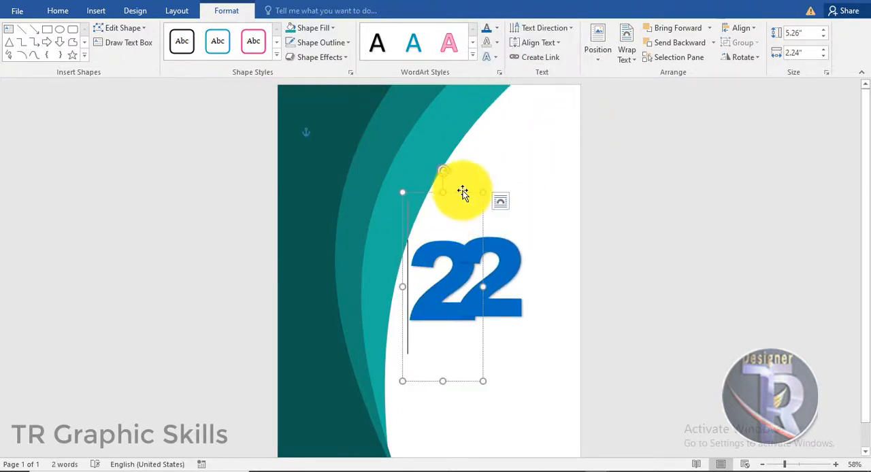
# - Apply the downward outer shadow to the first "2"
pyautogui.click(486, 57)
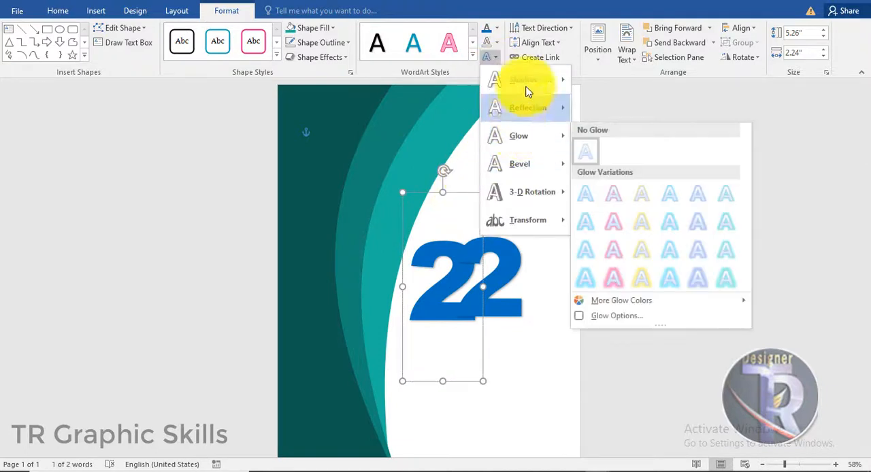
pyautogui.moveTo(523, 80)
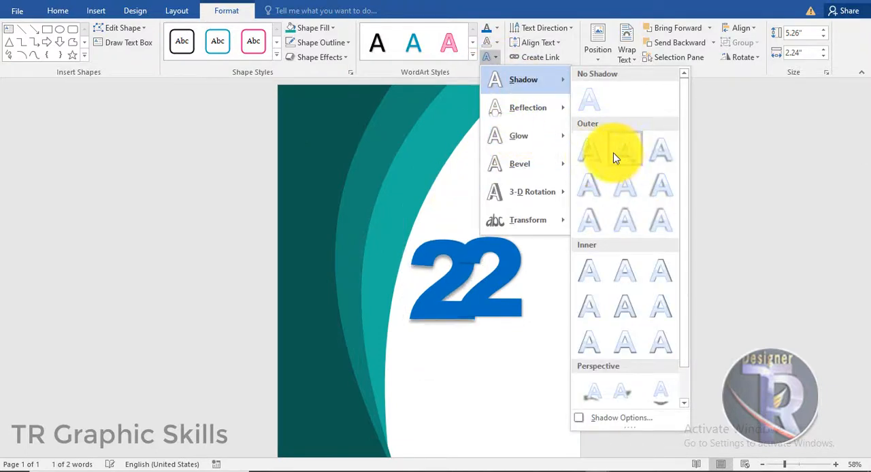
pyautogui.click(614, 158)
# - Change the overlapping copy to "0" and align it level with the first "2"
pyautogui.doubleClick(457, 266)
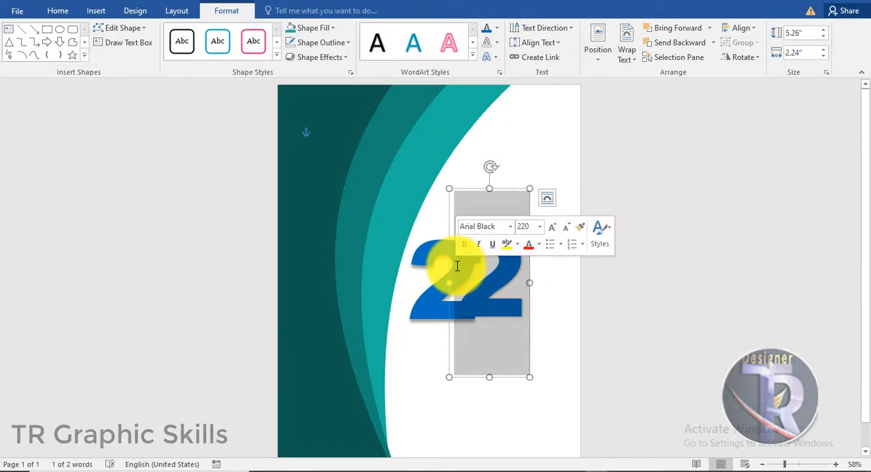
pyautogui.write('0')
pyautogui.moveTo(509, 192); pyautogui.dragTo(502, 194)
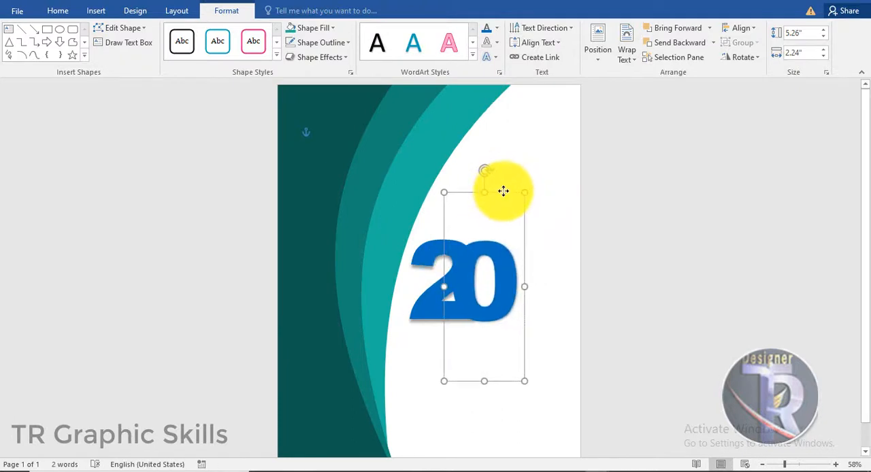
# - Give the "0" the same downward outer shadow and a standard Dark Blue text fill
pyautogui.click(487, 57)
pyautogui.moveTo(512, 81)
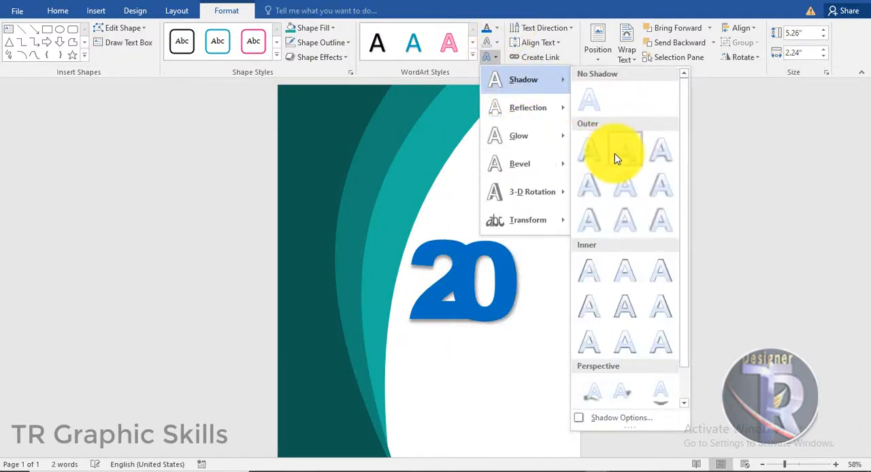
pyautogui.click(614, 153)
pyautogui.click(324, 29)
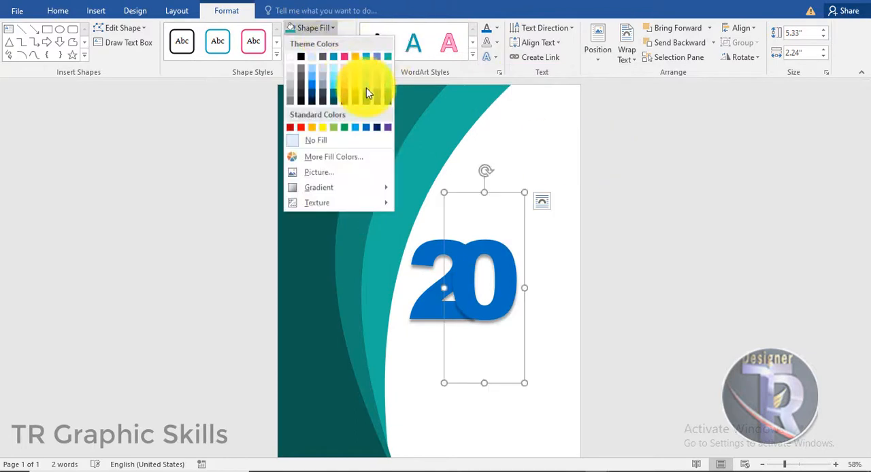
pyautogui.click(497, 29)
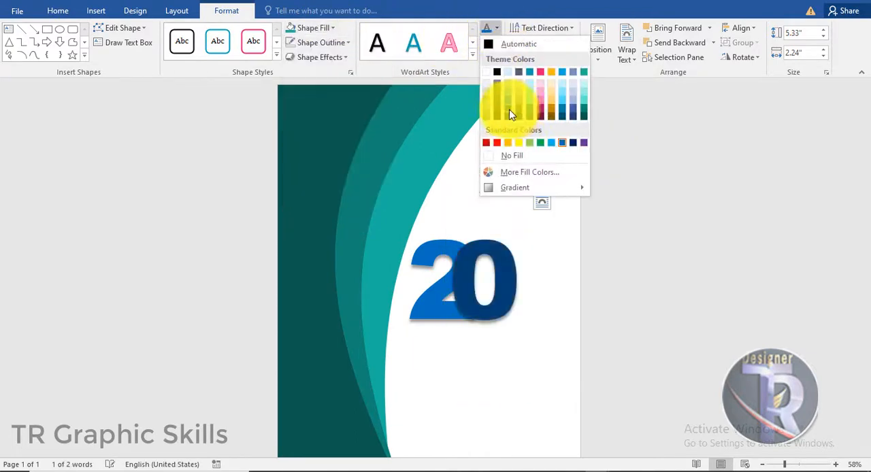
pyautogui.click(573, 142)
pyautogui.click(669, 290)
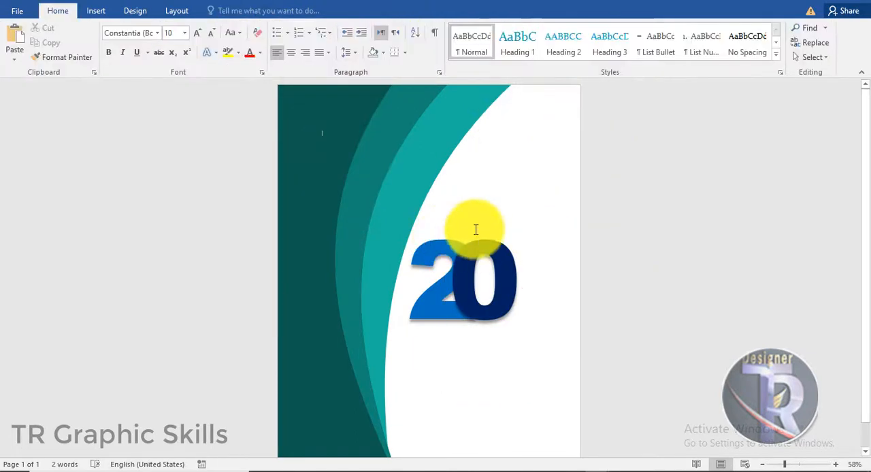
# - Duplicate the dark blue "0" to the right, change the copy to "2", and position it overlapping the "0"
pyautogui.click(497, 194)
pyautogui.moveTo(502, 197); pyautogui.dragTo(527, 194)
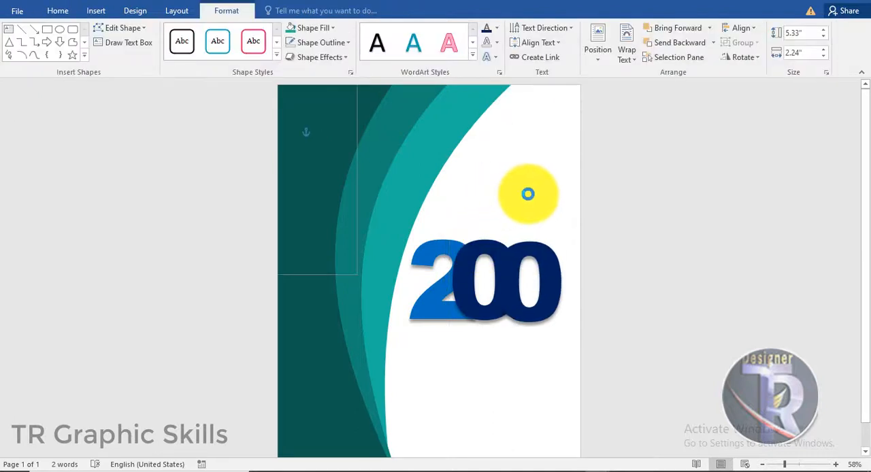
pyautogui.click(550, 272)
pyautogui.moveTo(549, 272); pyautogui.dragTo(497, 272)
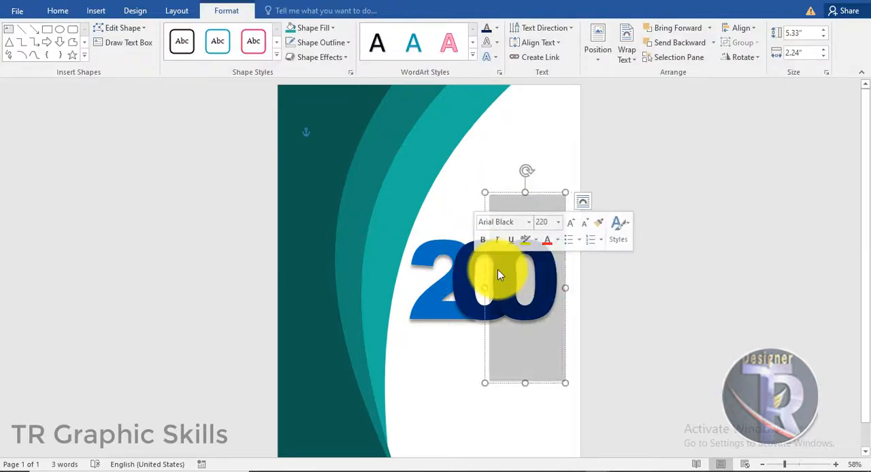
pyautogui.write('2')
pyautogui.moveTo(535, 191); pyautogui.dragTo(531, 188)
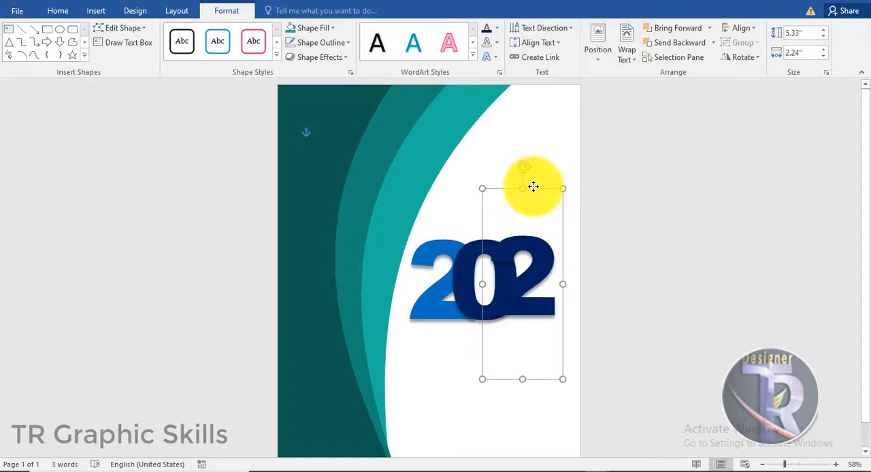
# - Fill the third digit with standard Blue and duplicate it to the right as the last digit of 2022
pyautogui.click(308, 30)
pyautogui.click(496, 29)
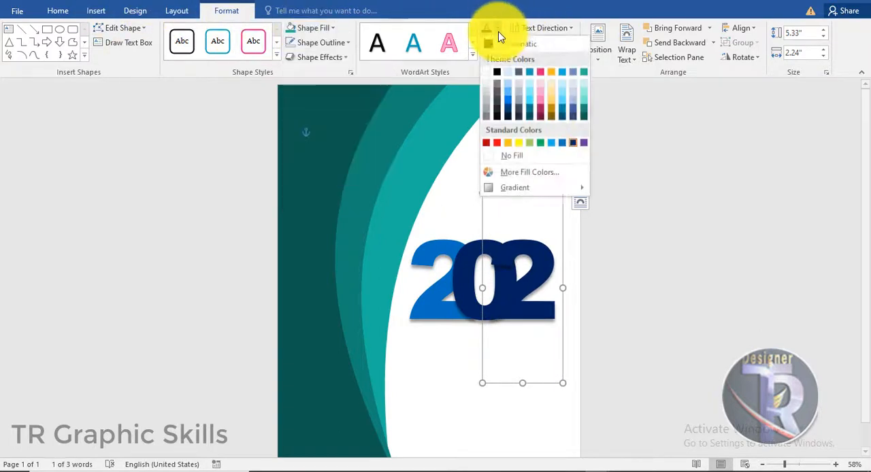
pyautogui.click(563, 143)
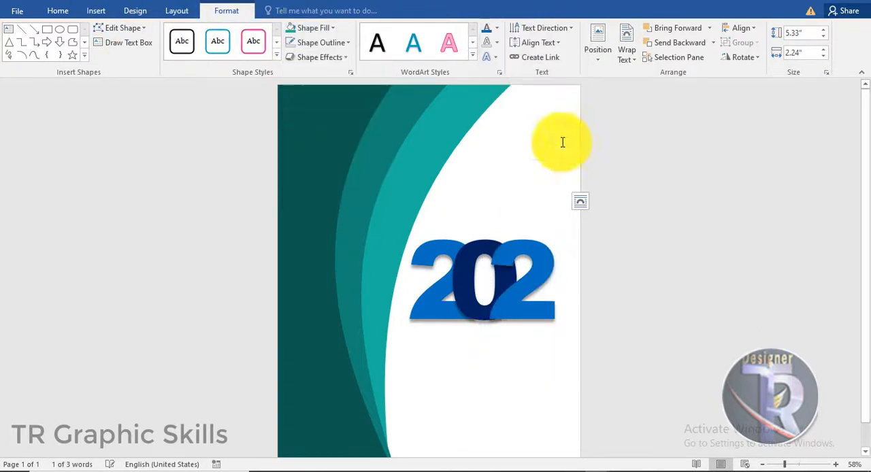
pyautogui.moveTo(556, 192); pyautogui.dragTo(568, 192)
# - Raise the third digit slightly and shift the last "2" a little to the left
pyautogui.click(499, 182)
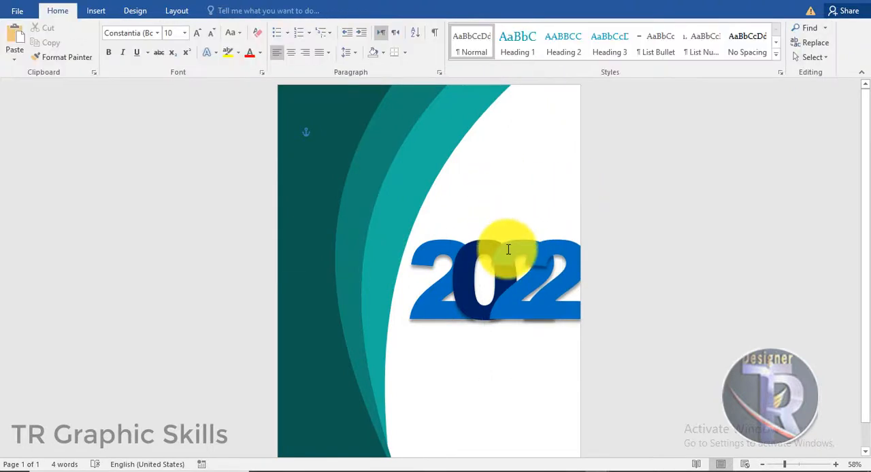
pyautogui.click(507, 250)
pyautogui.moveTo(496, 192); pyautogui.dragTo(538, 194)
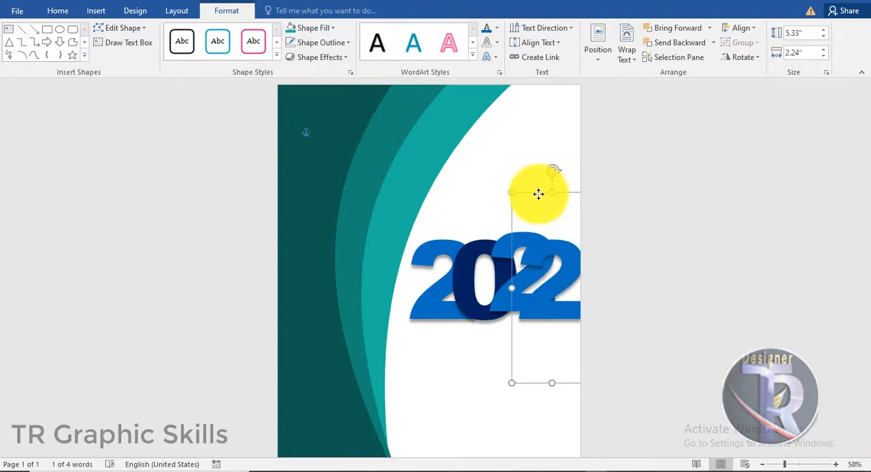
# - Raise the dark blue "0" slightly above the first "2"
pyautogui.click(483, 210)
pyautogui.click(472, 217)
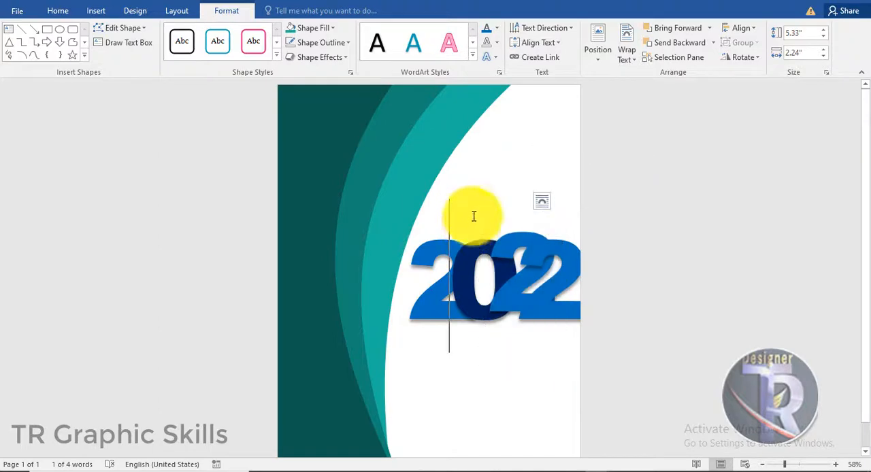
pyautogui.click(478, 186)
pyautogui.click(460, 249)
pyautogui.moveTo(465, 188); pyautogui.dragTo(461, 182)
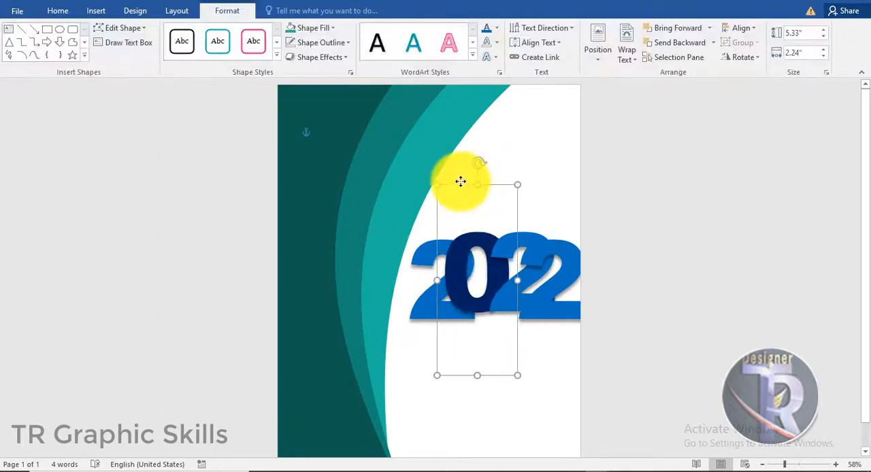
pyautogui.click(596, 283)
# - Lower the last "2" so it sits below the other digits at the page's right edge
pyautogui.click(550, 193)
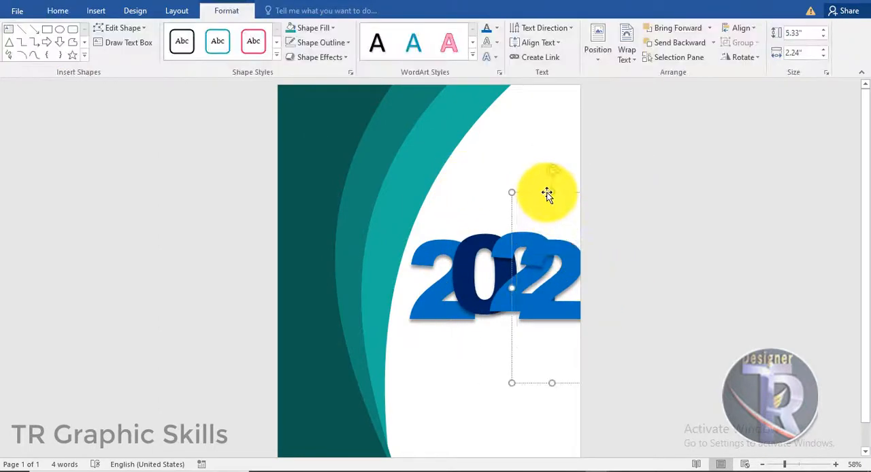
pyautogui.moveTo(550, 193); pyautogui.dragTo(540, 212)
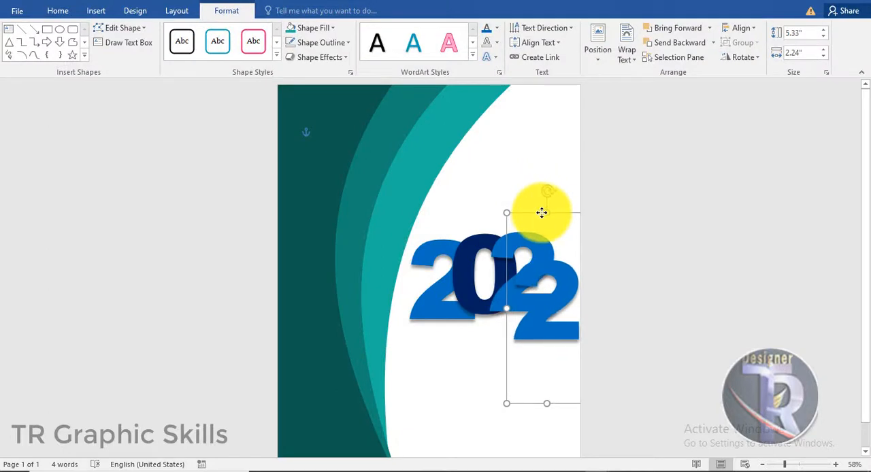
pyautogui.click(723, 297)
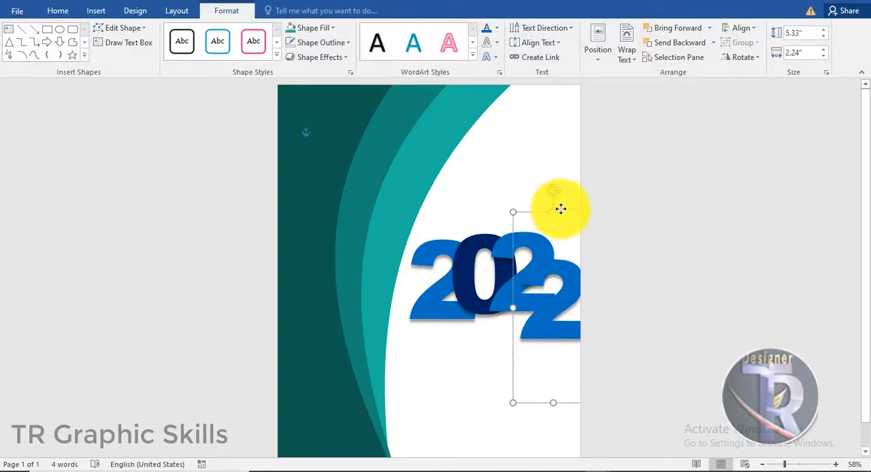
# - Shift the third digit left over the "0" and move the last "2" up and left to fit within the page
pyautogui.moveTo(560, 209); pyautogui.dragTo(505, 183)
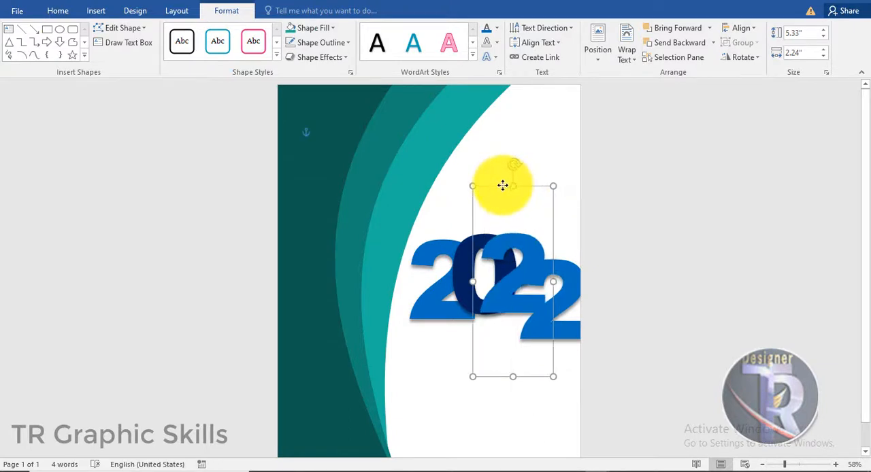
pyautogui.click(624, 259)
pyautogui.click(555, 223)
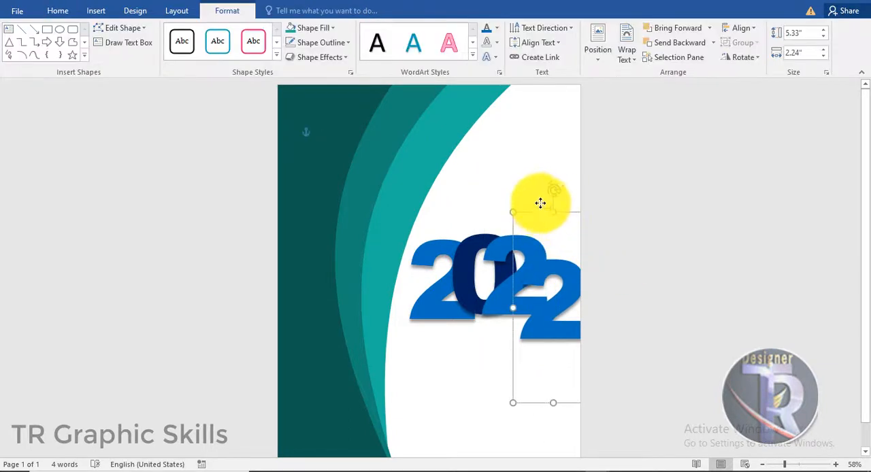
pyautogui.moveTo(539, 203)
pyautogui.mouseDown()
pyautogui.moveTo(537, 186)
pyautogui.moveTo(537, 196)
pyautogui.mouseUp()
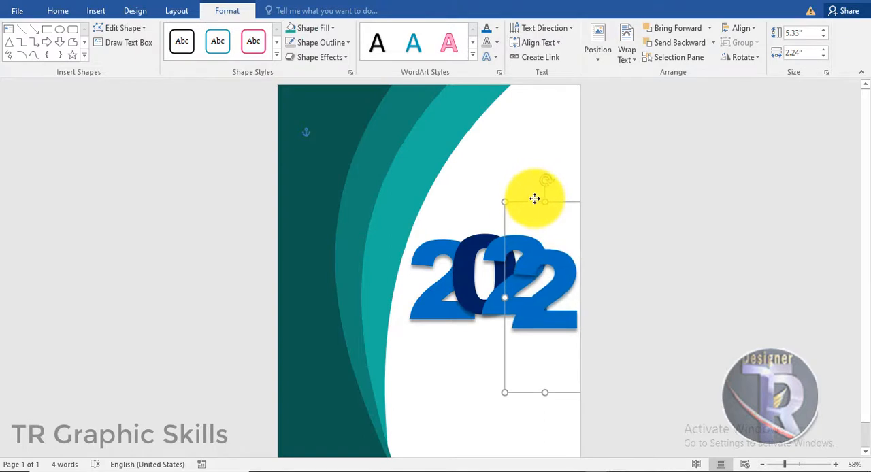
pyautogui.click(565, 263)
pyautogui.click(556, 203)
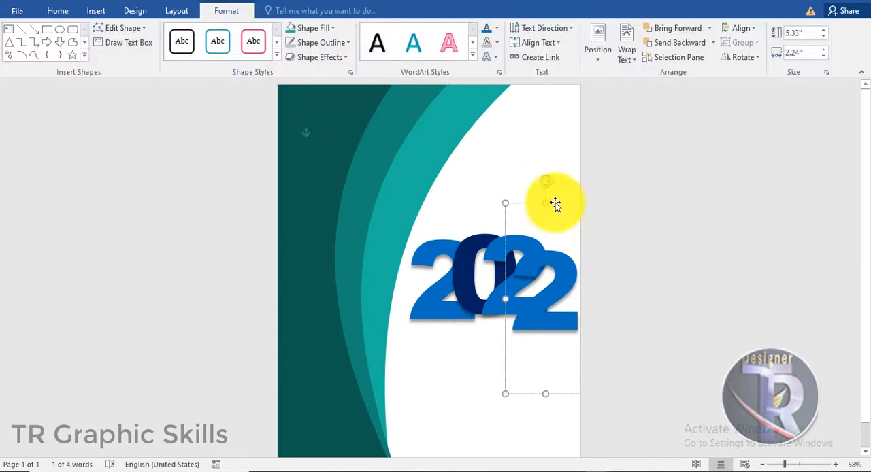
# - Fill the last "2" of 2022 with standard Dark Blue and deselect it
pyautogui.click(496, 28)
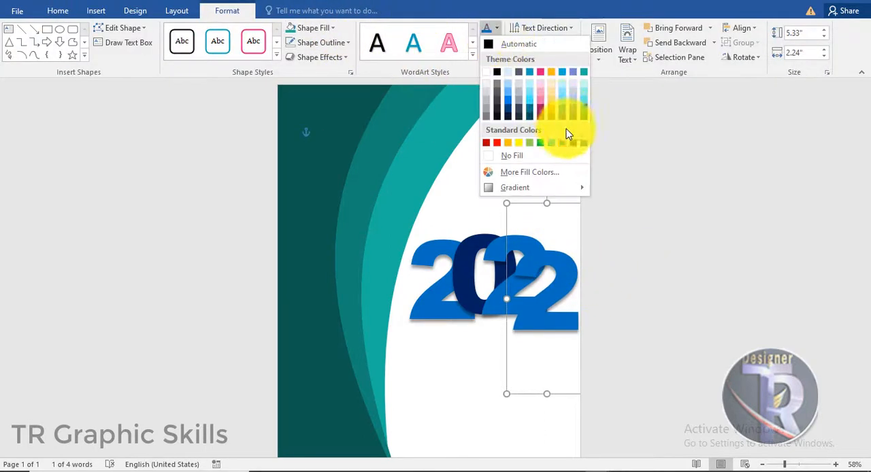
pyautogui.click(573, 143)
pyautogui.click(702, 253)
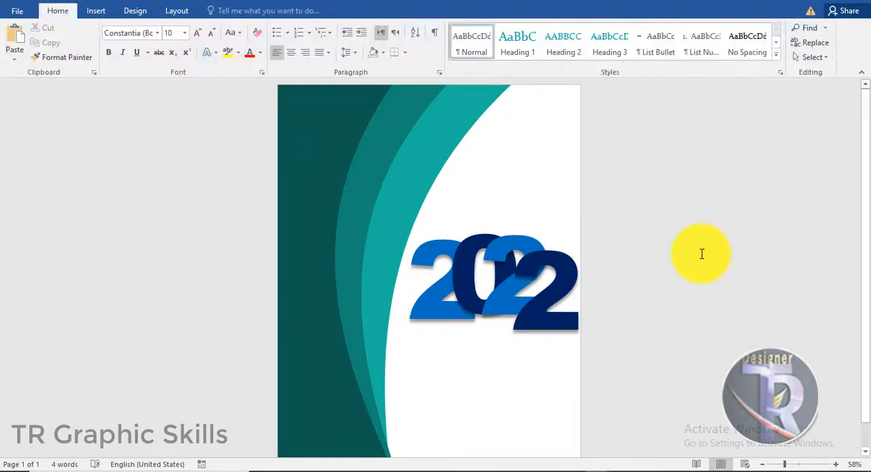
pyautogui.click(570, 259)
pyautogui.click(472, 245)
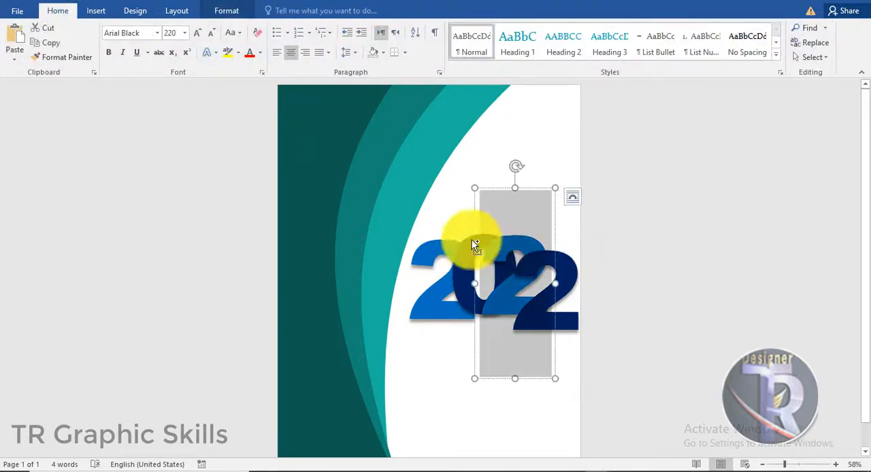
pyautogui.click(684, 267)
pyautogui.click(560, 244)
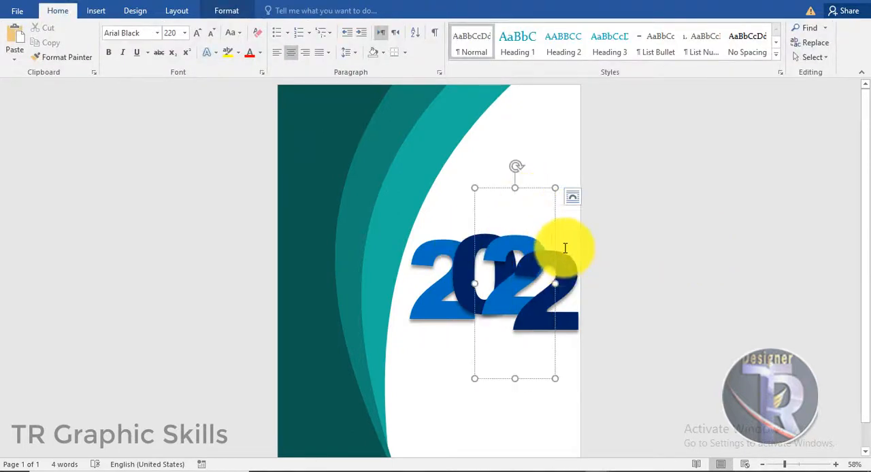
pyautogui.click(522, 208)
pyautogui.moveTo(507, 243); pyautogui.dragTo(521, 205)
pyautogui.click(503, 238)
pyautogui.click(611, 276)
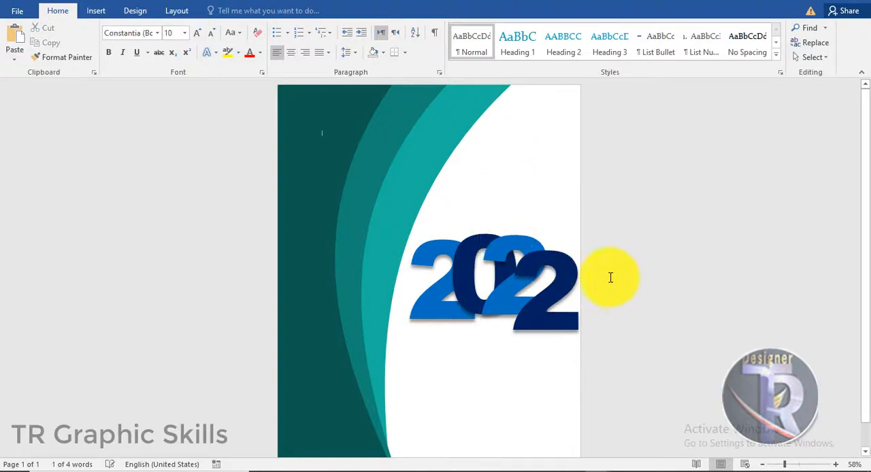
# - Group the four digits of 2022 into one object and shift it slightly left and down
pyautogui.click(525, 203)
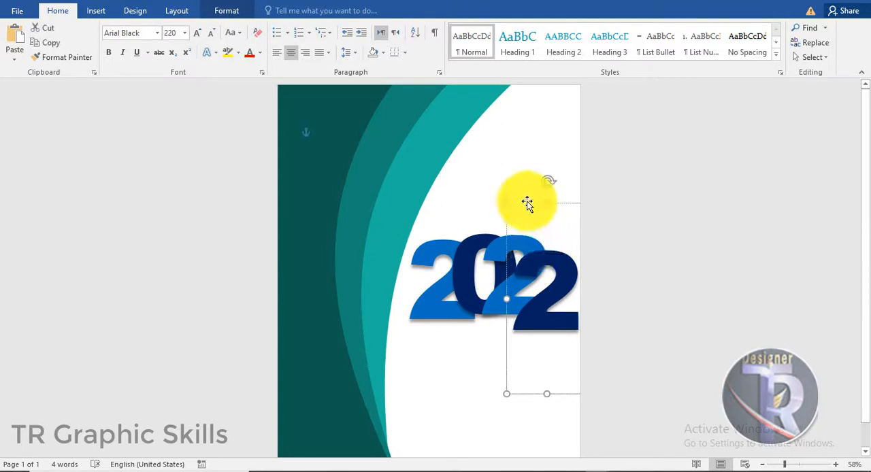
pyautogui.keyDown('shift'); pyautogui.click(454, 253); pyautogui.keyUp('shift')
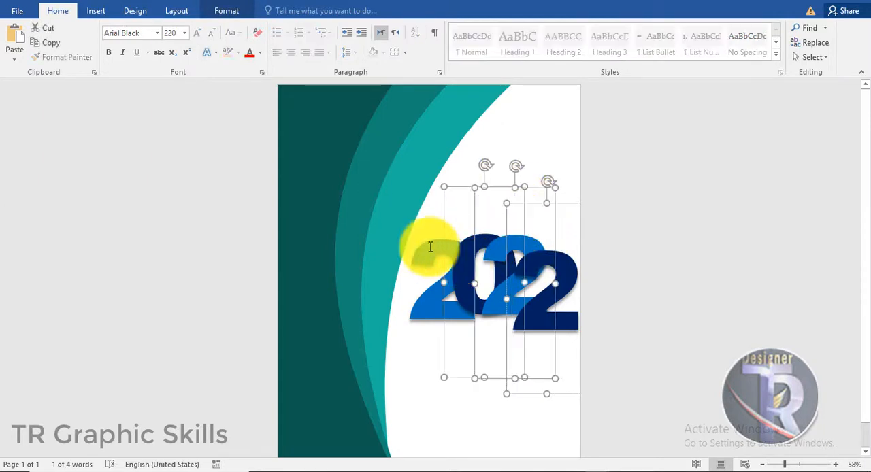
pyautogui.keyDown('shift'); pyautogui.click(431, 247); pyautogui.keyUp('shift')
pyautogui.rightClick(485, 243)
pyautogui.click(619, 317)
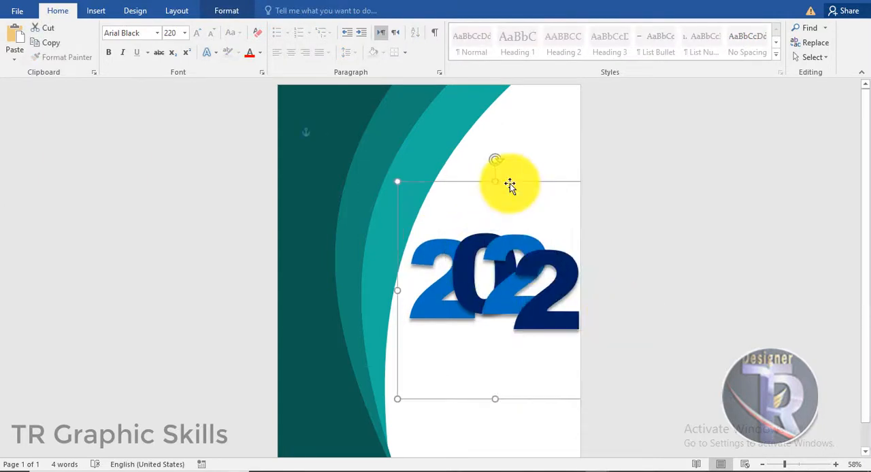
pyautogui.moveTo(510, 184); pyautogui.dragTo(502, 190)
pyautogui.click(711, 336)
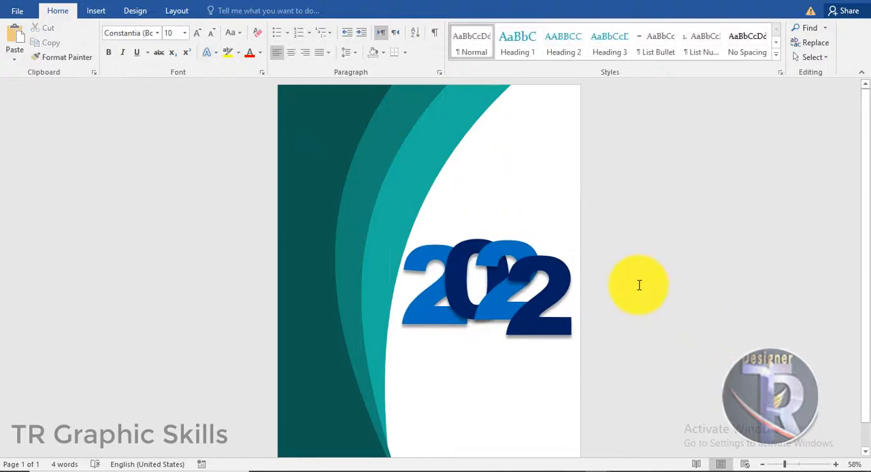
# - Raise the grouped 2022 on the page and nudge it slightly right
pyautogui.keyDown('ctrl'); pyautogui.scroll(4, 640, 286); pyautogui.keyUp('ctrl')
pyautogui.scroll(-3, 855, 233)
pyautogui.scroll(2, 849, 158)
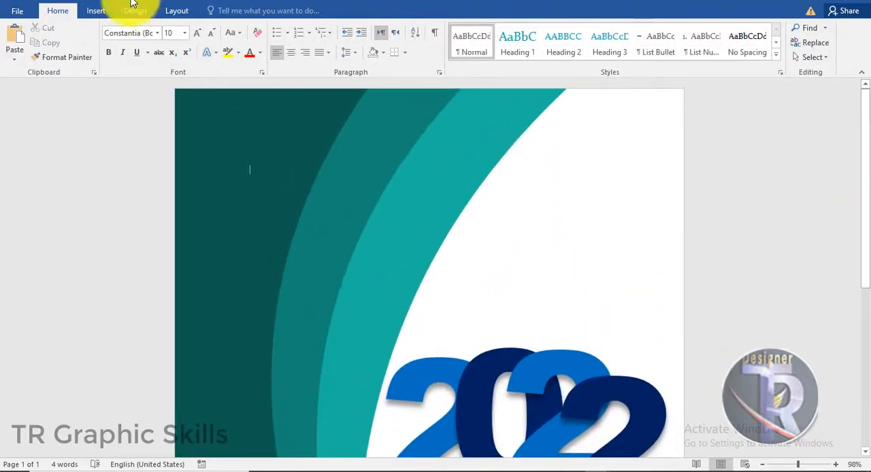
pyautogui.click(96, 10)
pyautogui.scroll(-3, 727, 227)
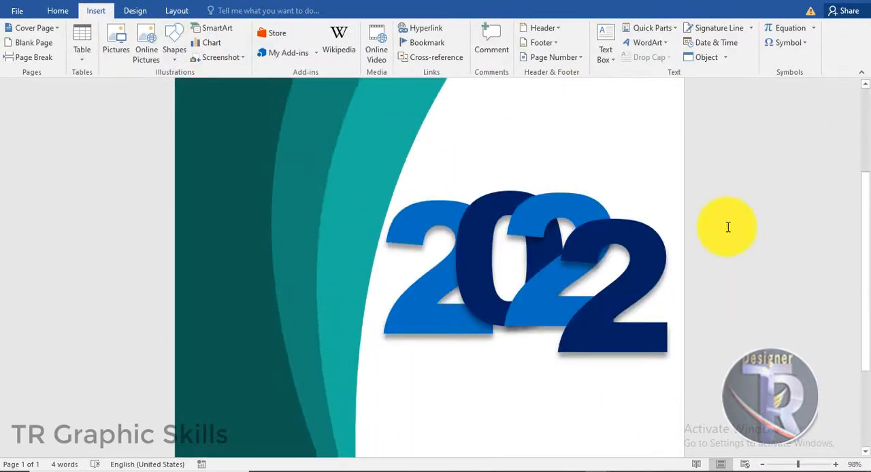
pyautogui.scroll(3, 605, 317)
pyautogui.scroll(-3, 632, 238)
pyautogui.click(632, 237)
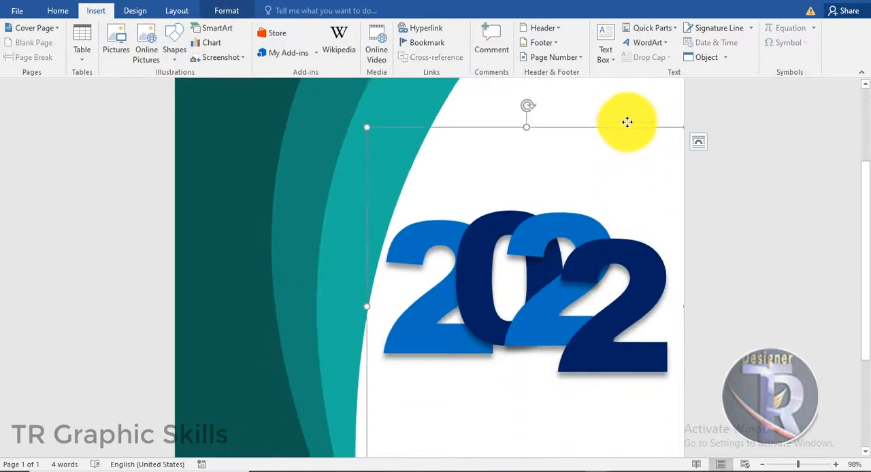
pyautogui.moveTo(627, 122); pyautogui.dragTo(618, 97)
pyautogui.click(789, 320)
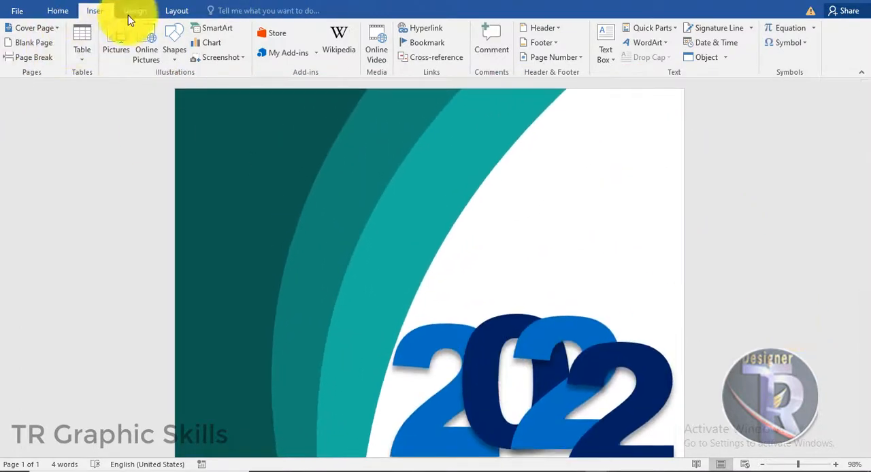
# - Draw a circle about 0.3" wide at the top of the first "2", with white fill and no outline
pyautogui.click(172, 42)
pyautogui.click(220, 87)
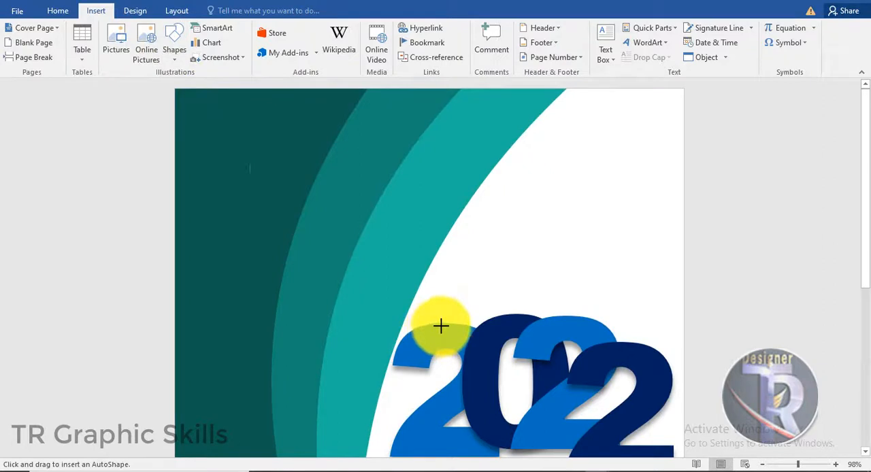
pyautogui.moveTo(457, 343); pyautogui.dragTo(438, 325)
pyautogui.click(321, 43)
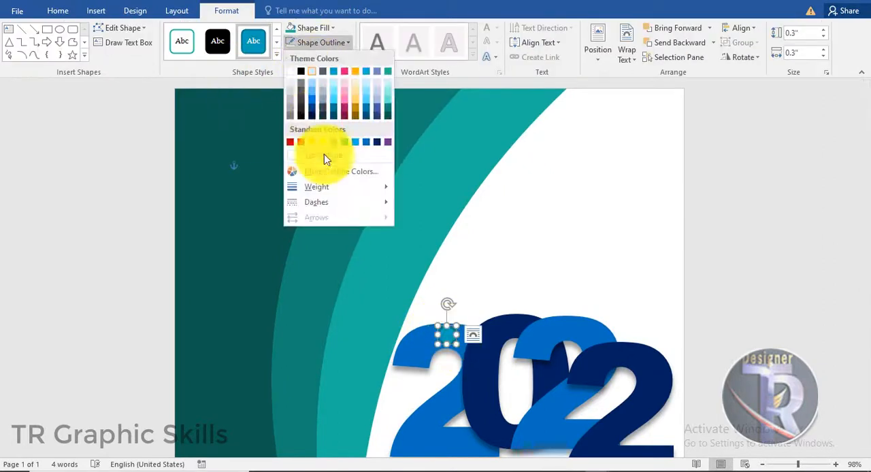
pyautogui.click(325, 155)
pyautogui.click(303, 29)
pyautogui.click(352, 89)
pyautogui.click(470, 295)
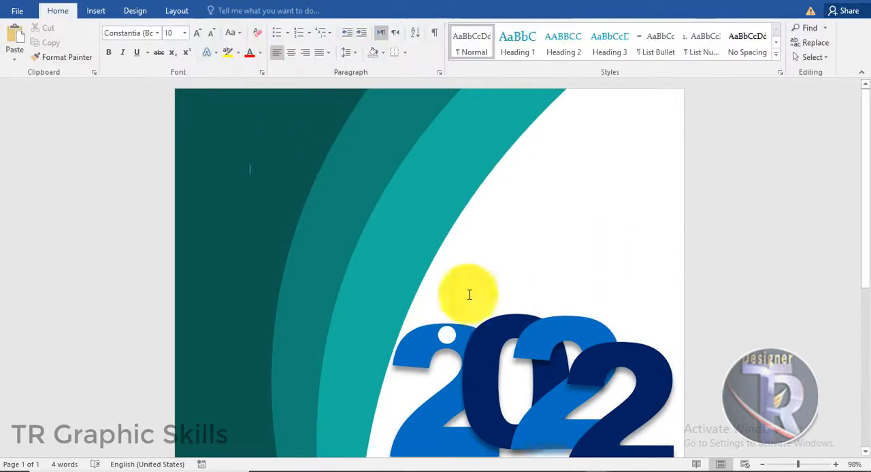
# - Shrink the white circle to about 0.23" and place it near the upper edge of the first "2"
pyautogui.click(458, 342)
pyautogui.moveTo(452, 338); pyautogui.dragTo(453, 338)
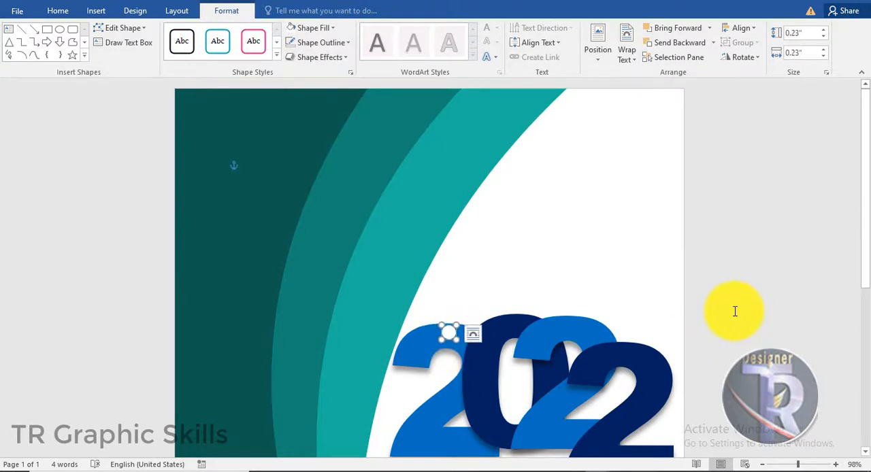
pyautogui.click(734, 311)
# - Copy the white circle onto the tops of the "0", the third digit and the last "2"
pyautogui.click(449, 333)
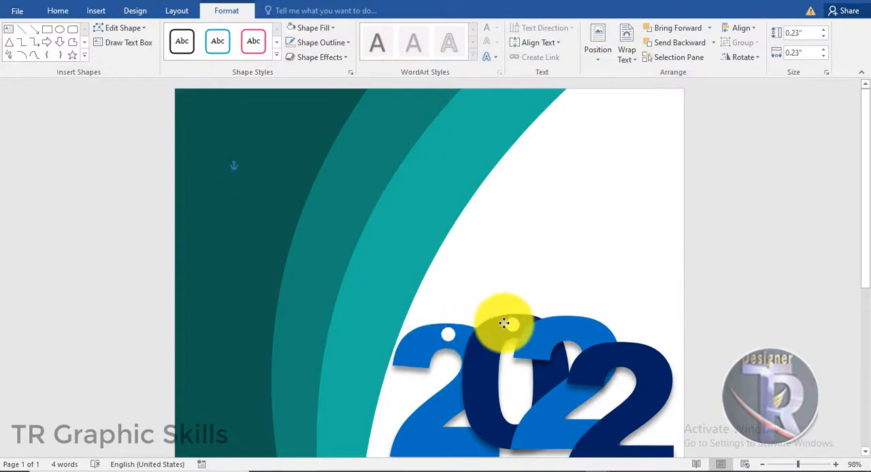
pyautogui.click(835, 355)
pyautogui.keyDown('ctrl'); pyautogui.moveTo(511, 324); pyautogui.dragTo(575, 329); pyautogui.keyUp('ctrl')
pyautogui.click(739, 355)
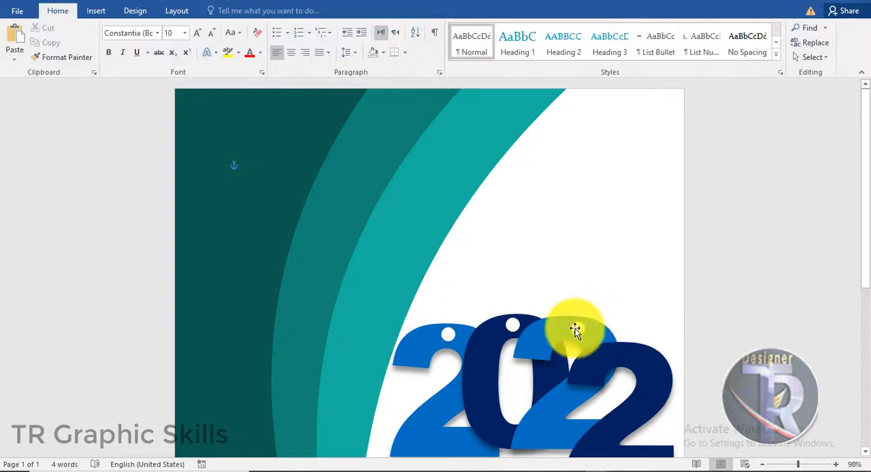
pyautogui.click(577, 328)
pyautogui.keyDown('ctrl'); pyautogui.moveTo(631, 355); pyautogui.dragTo(635, 355); pyautogui.keyUp('ctrl')
pyautogui.click(767, 383)
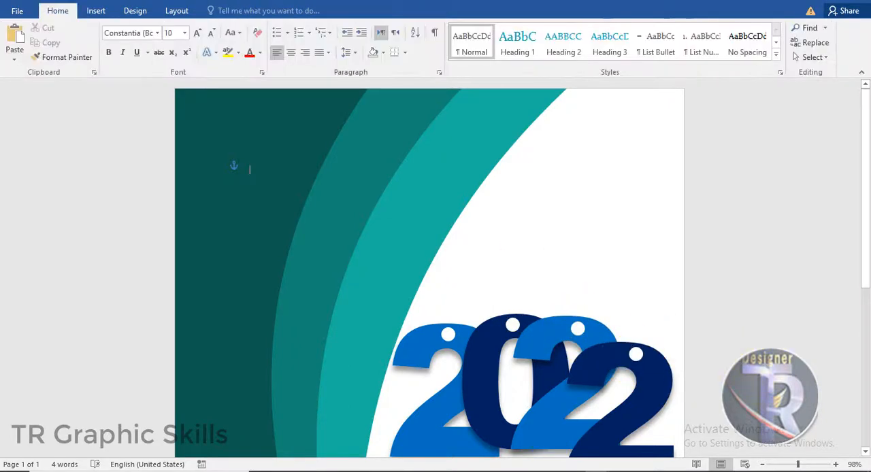
# - Draw a slanted line about 3.98" high and 2.28" wide from the page's top edge to the first "2"'s circle
pyautogui.click(98, 10)
pyautogui.click(187, 55)
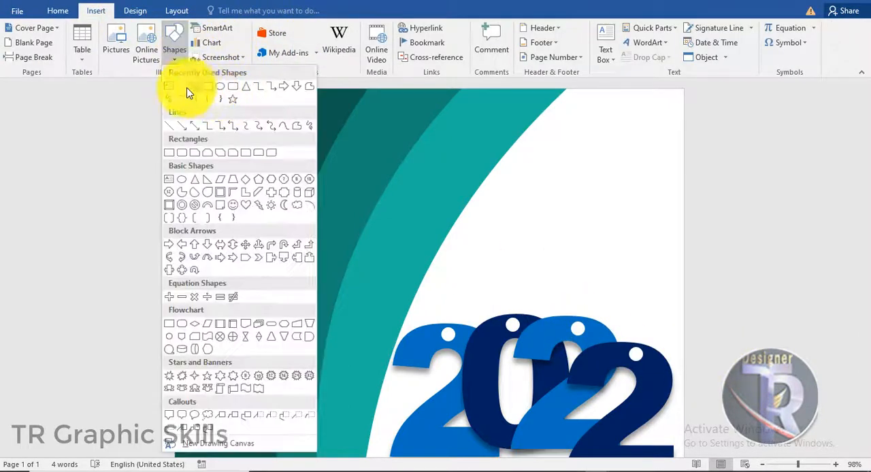
pyautogui.click(189, 89)
pyautogui.moveTo(584, 88)
pyautogui.mouseDown()
pyautogui.moveTo(485, 209)
pyautogui.moveTo(447, 331)
pyautogui.mouseUp()
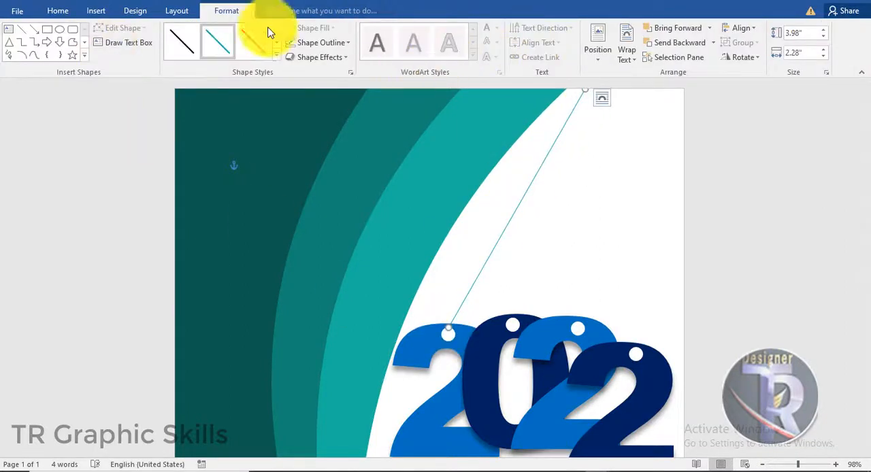
# - Give the slanted line a 3 pt black outline
pyautogui.click(323, 42)
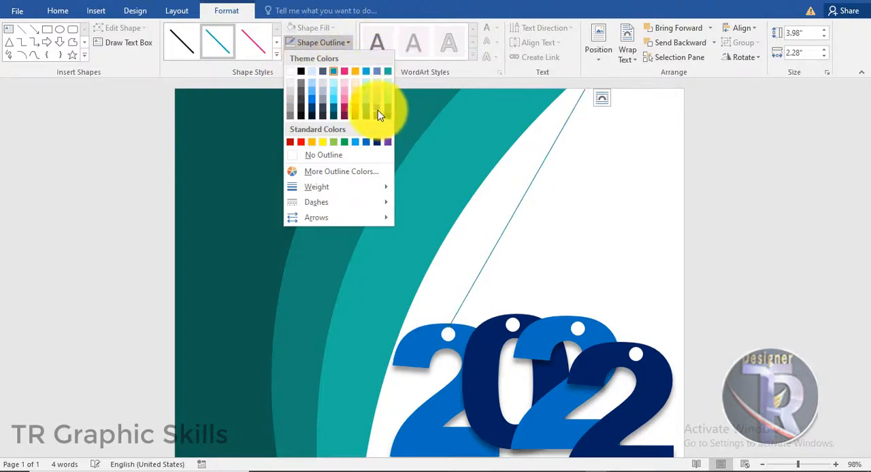
pyautogui.moveTo(330, 186)
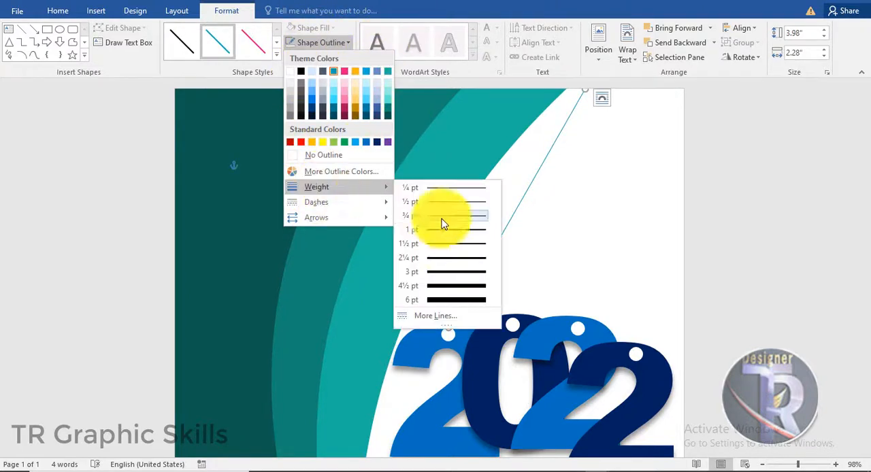
pyautogui.click(455, 272)
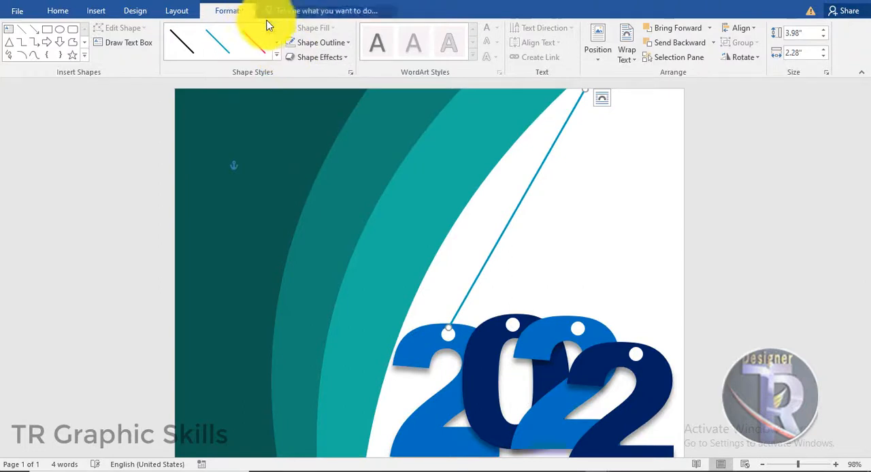
pyautogui.click(320, 43)
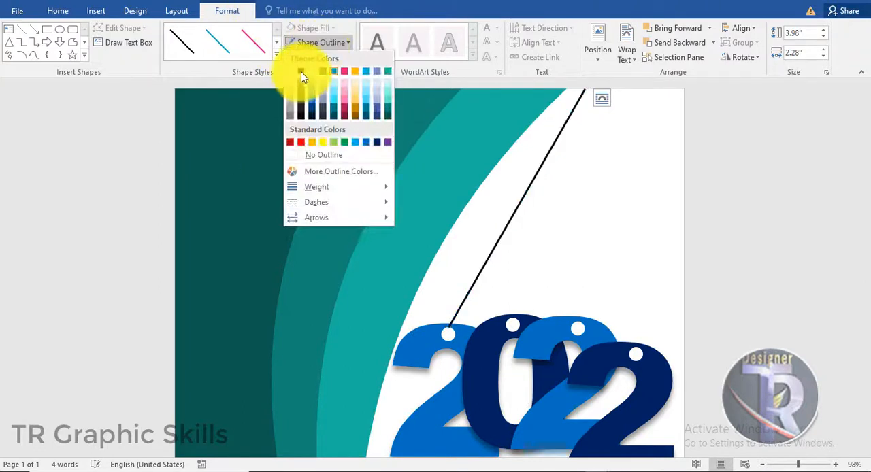
pyautogui.click(301, 72)
pyautogui.click(795, 218)
# - Extend the line's lower end into the first circle, about 4.05" high, and place the line behind the circle
pyautogui.click(461, 310)
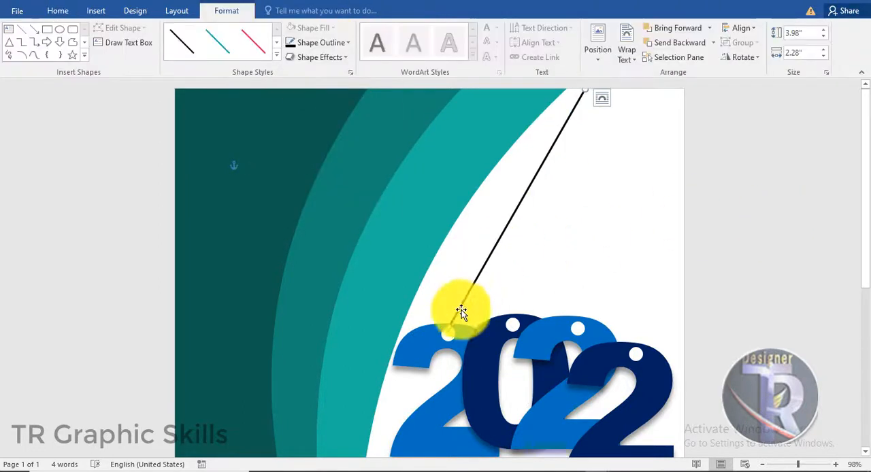
pyautogui.moveTo(446, 331); pyautogui.dragTo(448, 334)
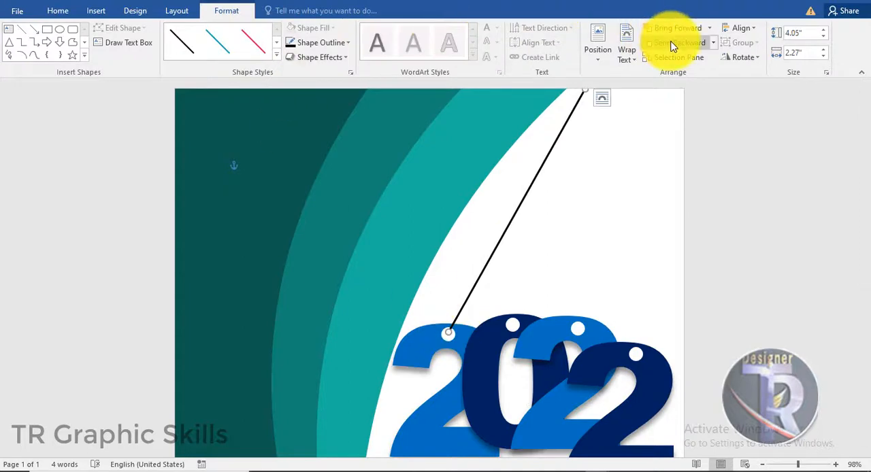
pyautogui.click(615, 188)
pyautogui.click(533, 181)
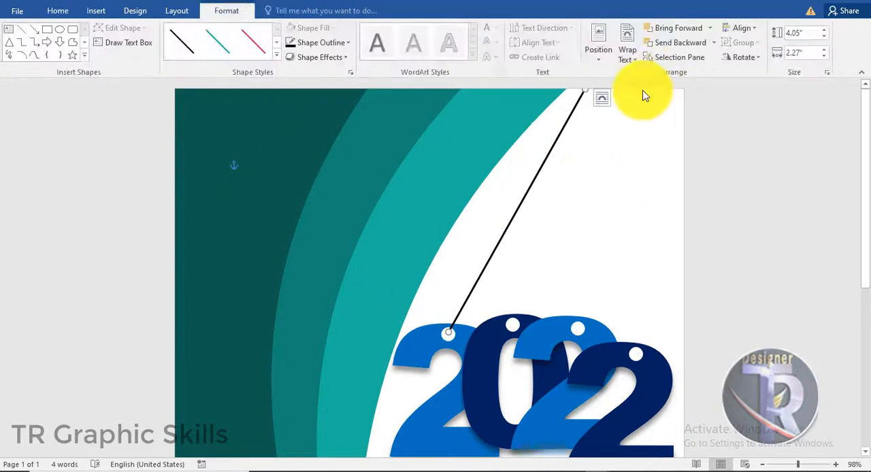
pyautogui.click(688, 30)
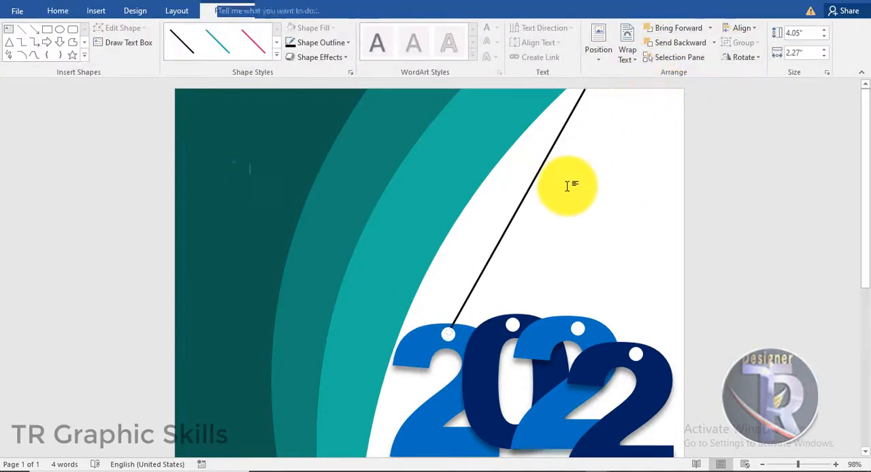
pyautogui.click(569, 184)
# - Duplicate the black line and position the copy so it runs to the circle on the "0"
pyautogui.click(500, 245)
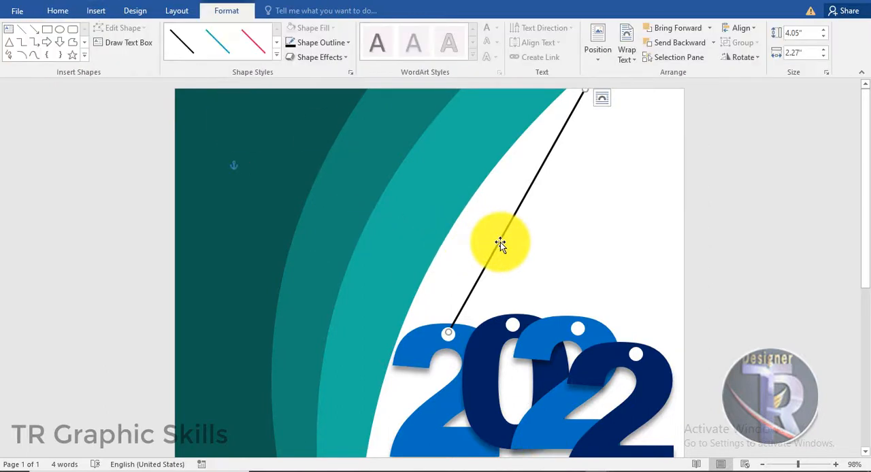
pyautogui.moveTo(501, 247); pyautogui.dragTo(550, 220)
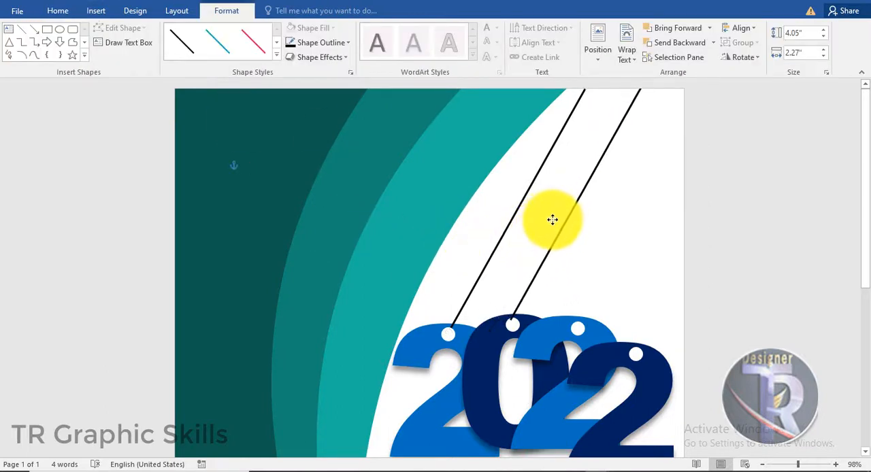
pyautogui.click(627, 148)
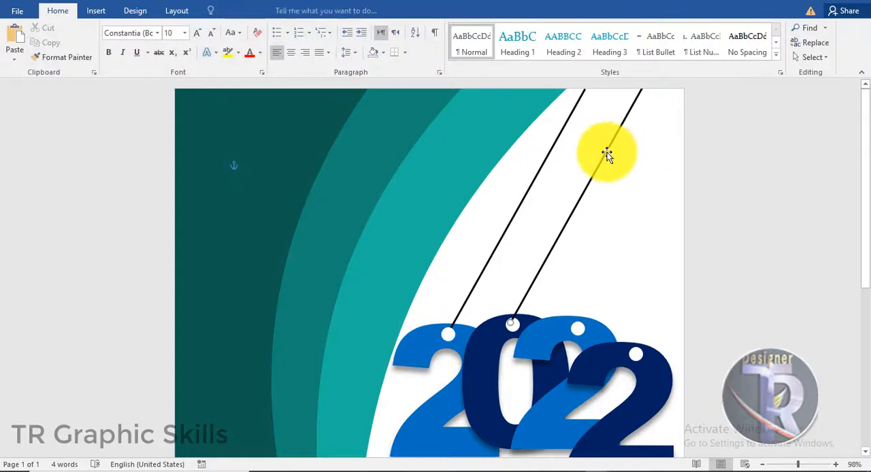
pyautogui.click(607, 154)
pyautogui.click(598, 177)
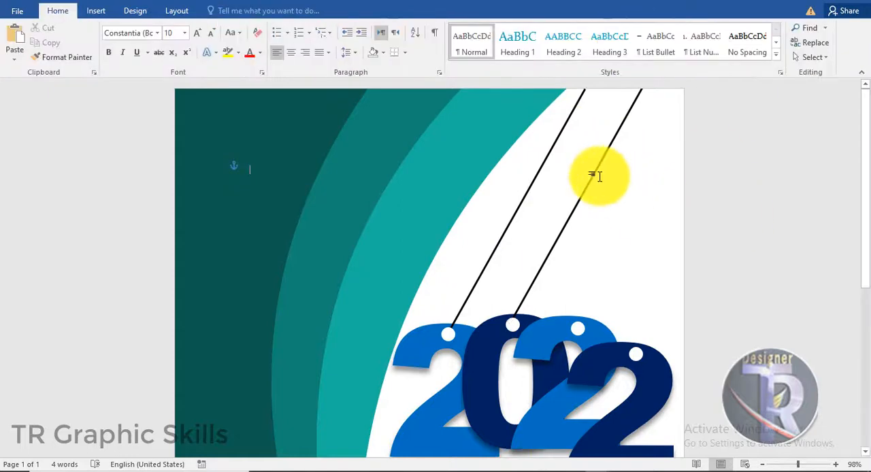
# - Duplicate the second black line and position the copy so it runs to the third digit's circle
pyautogui.click(593, 172)
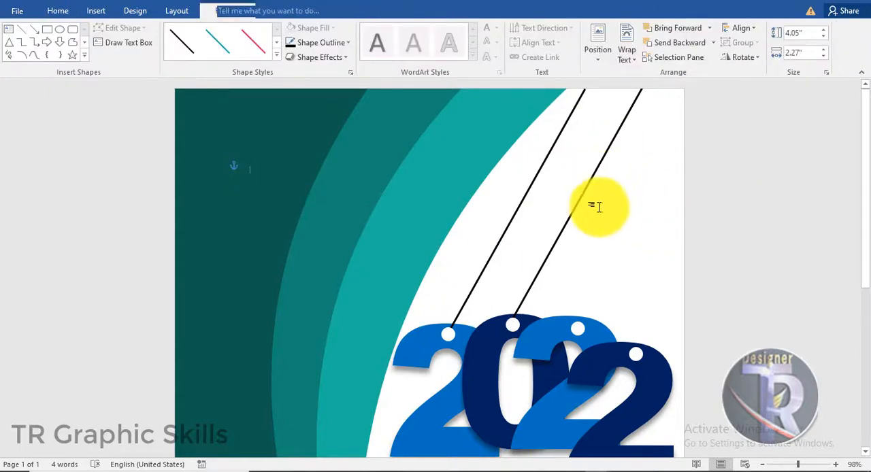
pyautogui.click(581, 196)
pyautogui.moveTo(581, 196); pyautogui.dragTo(646, 195)
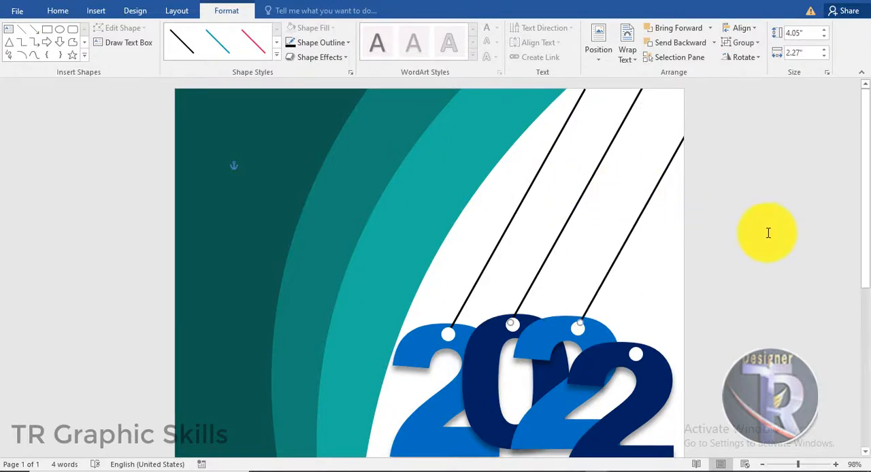
pyautogui.click(758, 231)
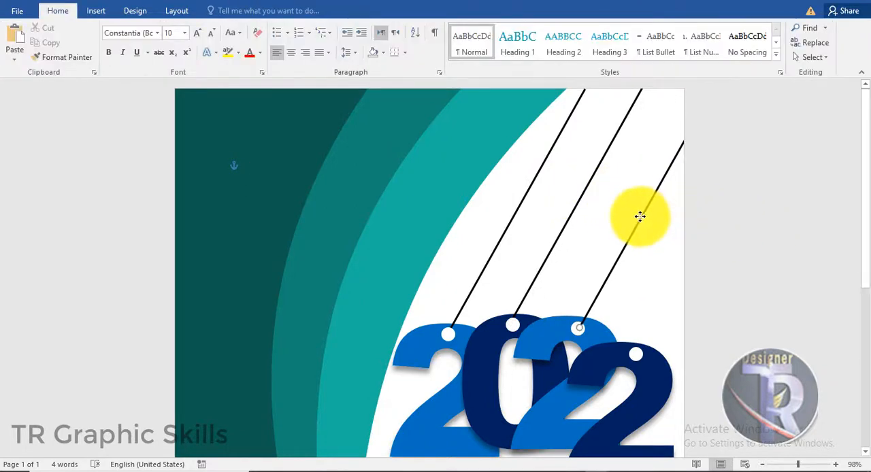
# - Align the third black line with its circle and duplicate it so the copy runs to the last digit's circle
pyautogui.moveTo(639, 216); pyautogui.dragTo(636, 217)
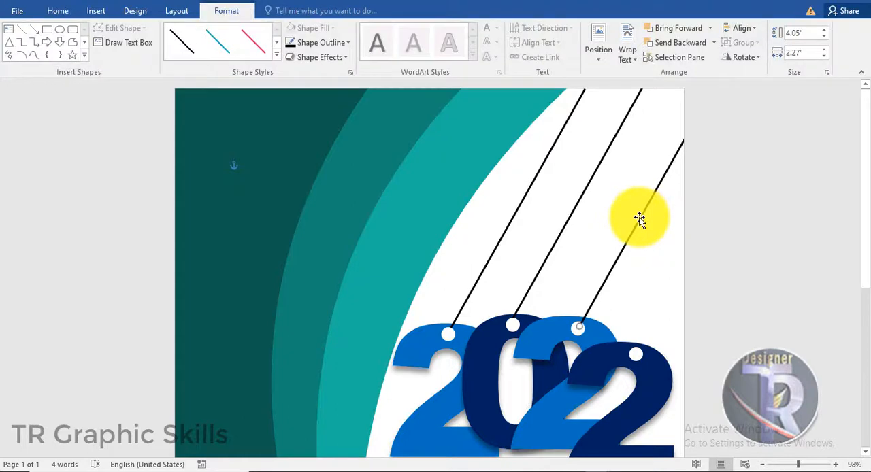
pyautogui.click(720, 228)
pyautogui.click(639, 227)
pyautogui.moveTo(637, 222); pyautogui.dragTo(690, 244)
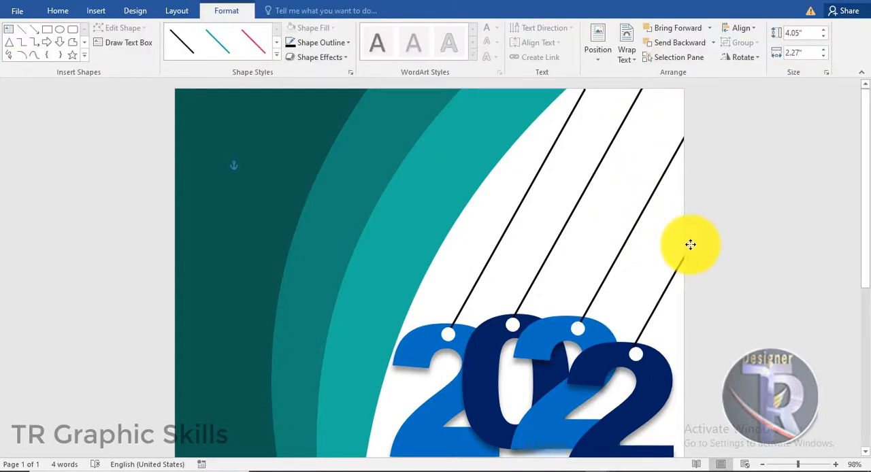
pyautogui.click(719, 294)
pyautogui.click(672, 288)
pyautogui.click(738, 260)
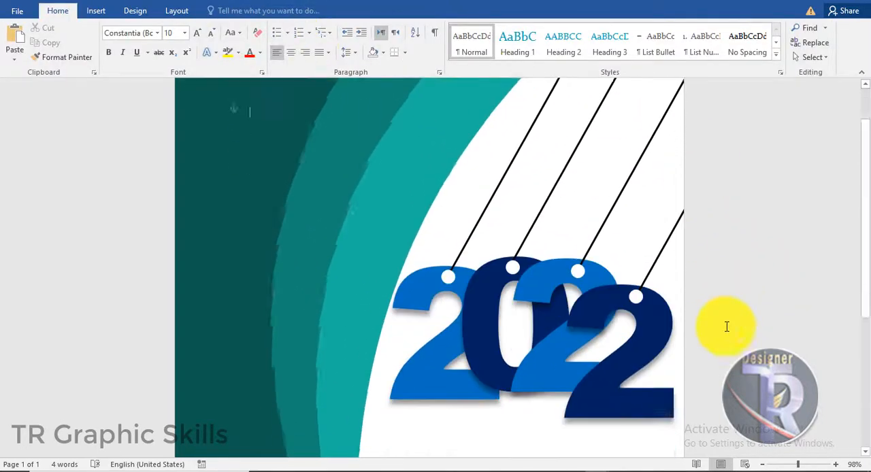
# - Draw a small rectangle about 0.08" high and 0.23" wide over the first line's upper end, in the solid black shape style
pyautogui.scroll(4, 715, 315)
pyautogui.scroll(1, 751, 187)
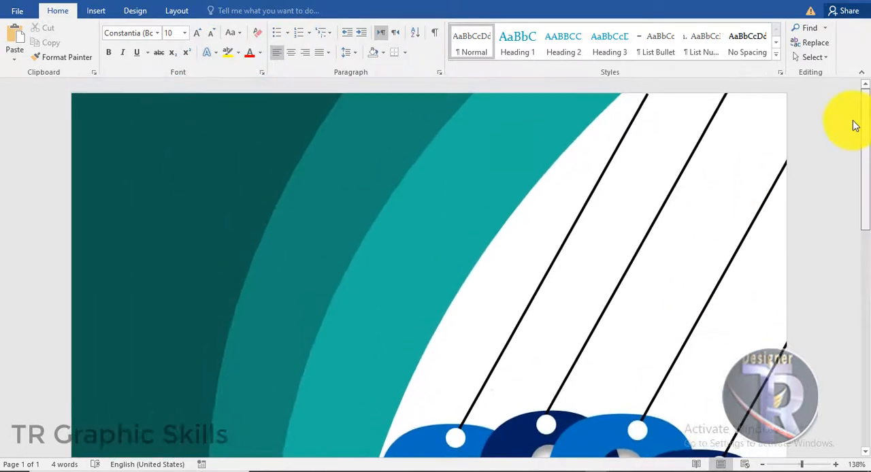
pyautogui.click(96, 10)
pyautogui.click(174, 45)
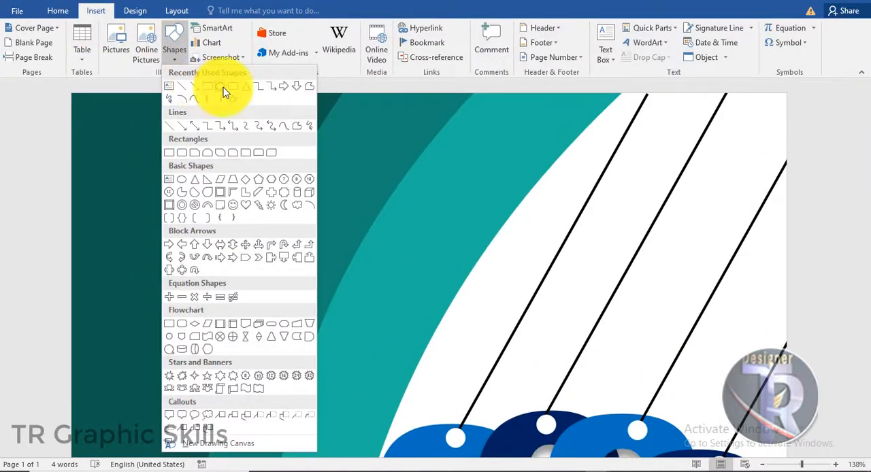
pyautogui.click(222, 87)
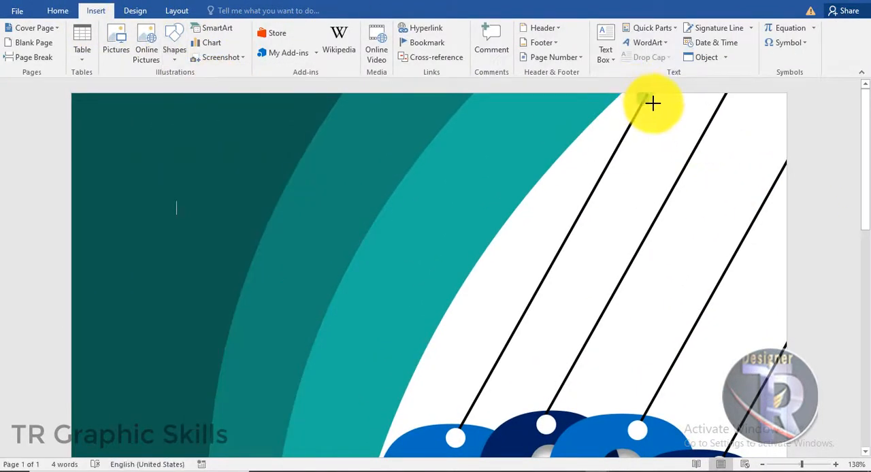
pyautogui.moveTo(656, 101); pyautogui.dragTo(637, 95)
pyautogui.click(223, 38)
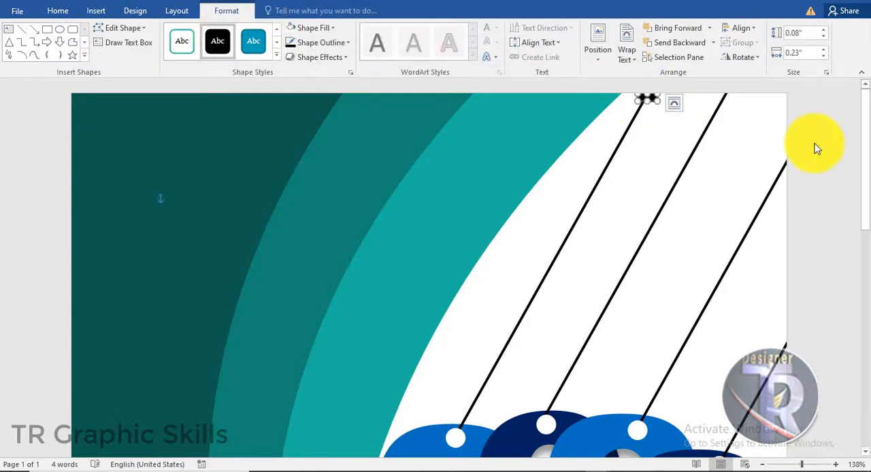
pyautogui.click(817, 146)
# - Duplicate the small black rectangle and place the copy over the second line's upper end
pyautogui.click(648, 96)
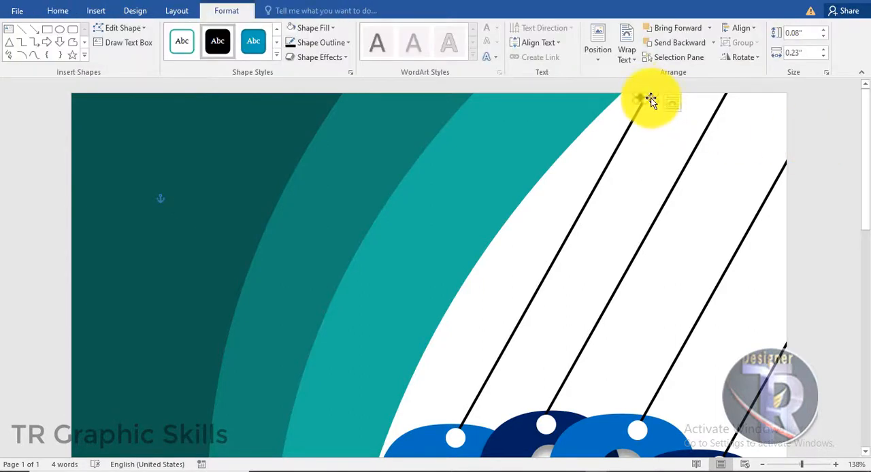
pyautogui.moveTo(651, 100); pyautogui.dragTo(695, 104)
pyautogui.click(677, 113)
pyautogui.click(648, 97)
pyautogui.click(647, 98)
pyautogui.click(652, 105)
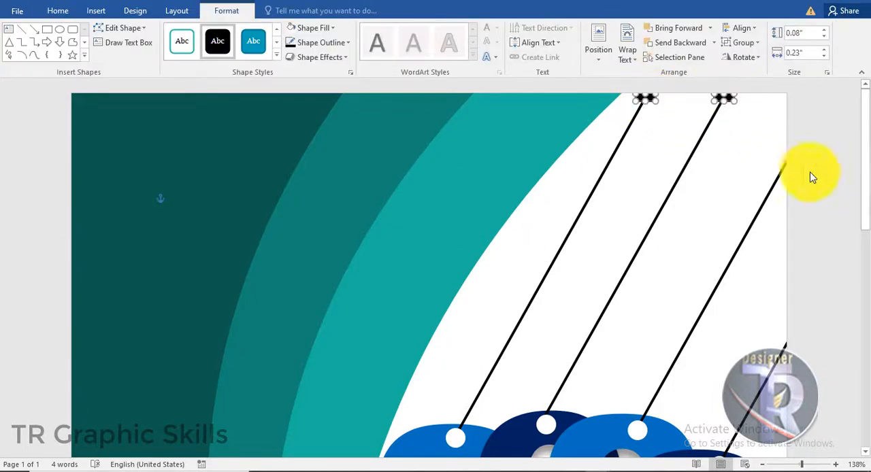
pyautogui.click(789, 161)
# - Duplicate the second black cap and place the copy where the third line meets the page edge
pyautogui.click(727, 98)
pyautogui.moveTo(727, 99); pyautogui.dragTo(755, 138)
pyautogui.hotkey('ctrl', 'z')
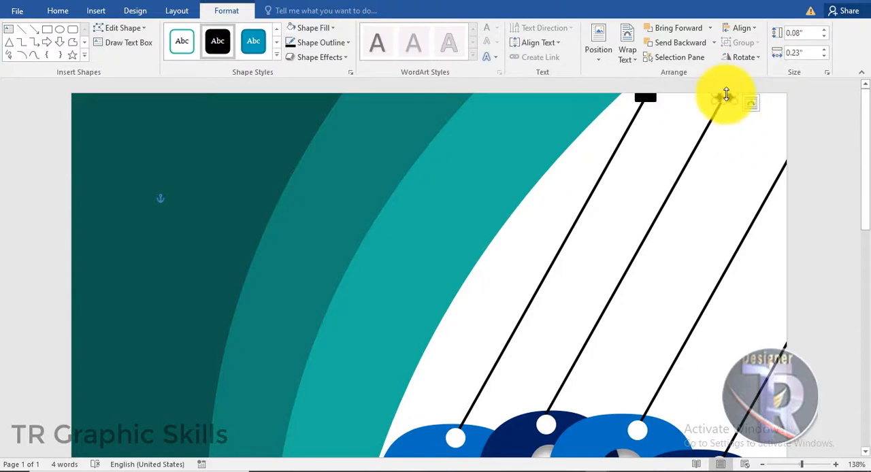
pyautogui.moveTo(744, 102); pyautogui.dragTo(785, 160)
pyautogui.click(820, 192)
# - Duplicate the third line's black cap and place the copy where the fourth line meets the page edge
pyautogui.scroll(-2, 819, 192)
pyautogui.scroll(1, 792, 135)
pyautogui.click(780, 117)
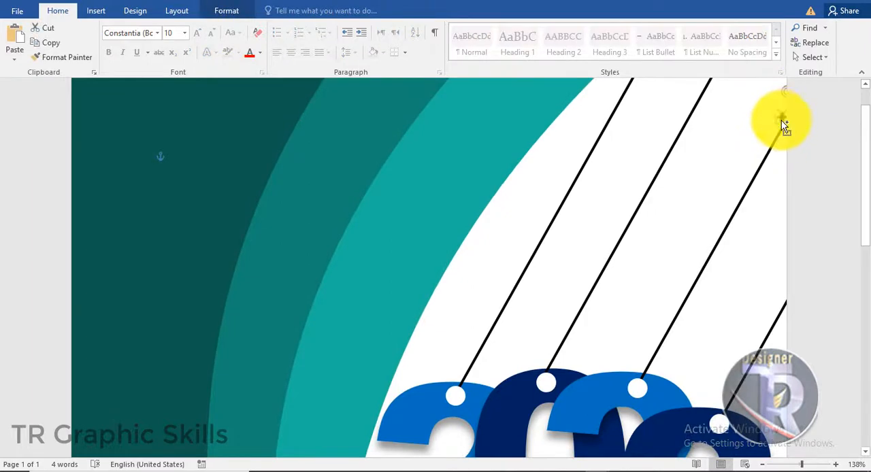
pyautogui.moveTo(779, 119); pyautogui.dragTo(792, 293)
pyautogui.click(824, 283)
# - Draw a rectangle covering the whole page, about 11.04" high and 8.52" wide, and send it behind all the artwork
pyautogui.scroll(-6, 820, 275)
pyautogui.keyDown('ctrl'); pyautogui.scroll(-3, 817, 263); pyautogui.keyUp('ctrl')
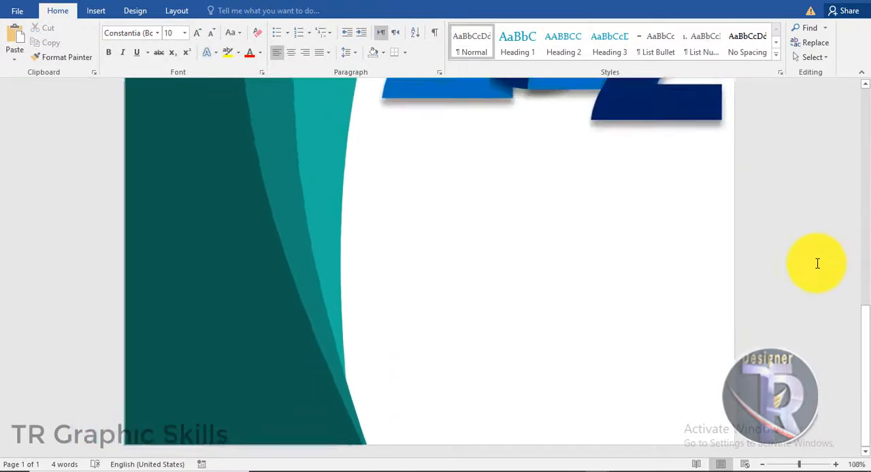
pyautogui.keyDown('ctrl'); pyautogui.scroll(-2, 817, 264); pyautogui.keyUp('ctrl')
pyautogui.scroll(-5, 817, 263)
pyautogui.scroll(5, 817, 263)
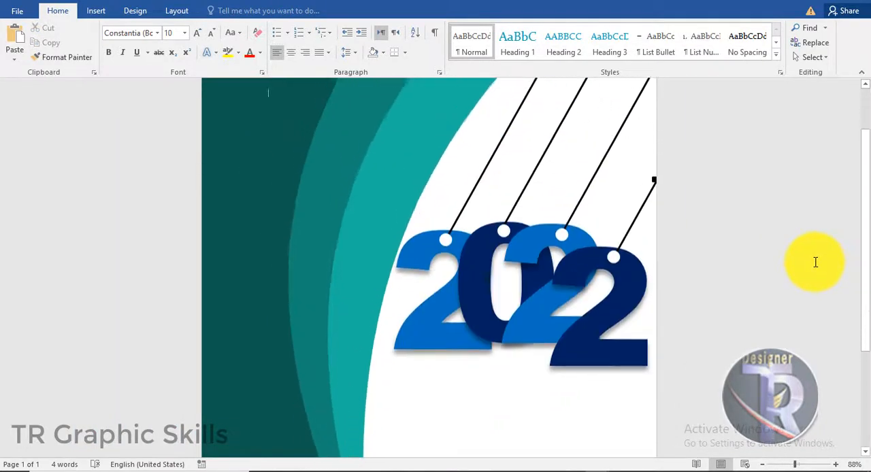
pyautogui.click(99, 17)
pyautogui.click(175, 49)
pyautogui.click(179, 75)
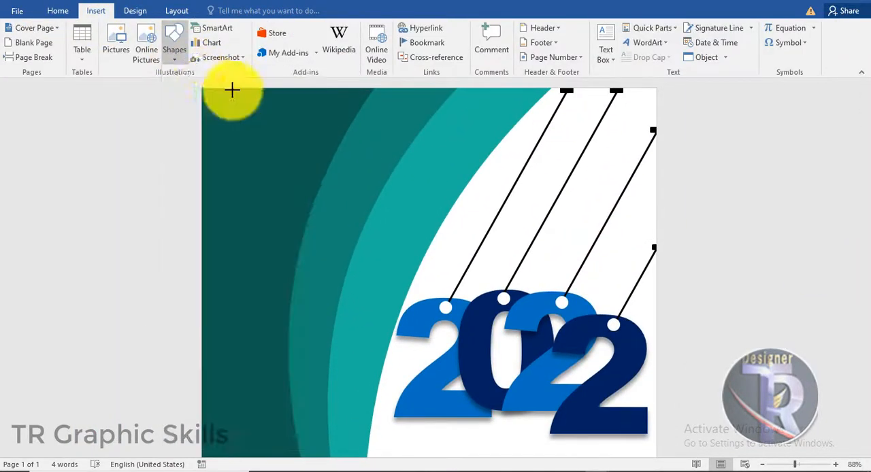
pyautogui.moveTo(202, 87)
pyautogui.mouseDown()
pyautogui.moveTo(592, 435)
pyautogui.moveTo(657, 464)
pyautogui.mouseUp()
pyautogui.scroll(-5, 850, 388)
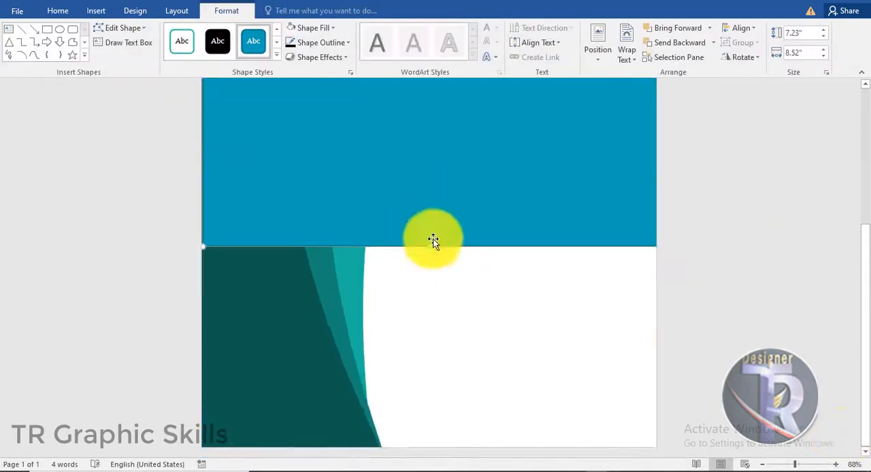
pyautogui.moveTo(431, 246); pyautogui.dragTo(429, 450)
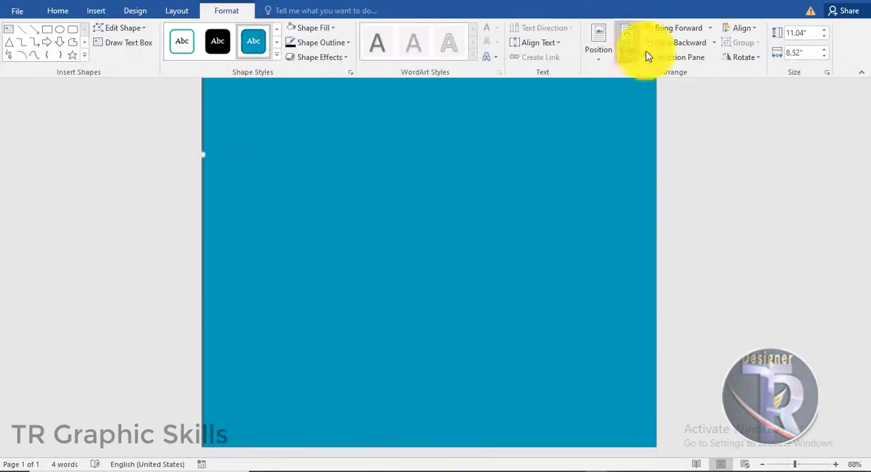
pyautogui.click(684, 43)
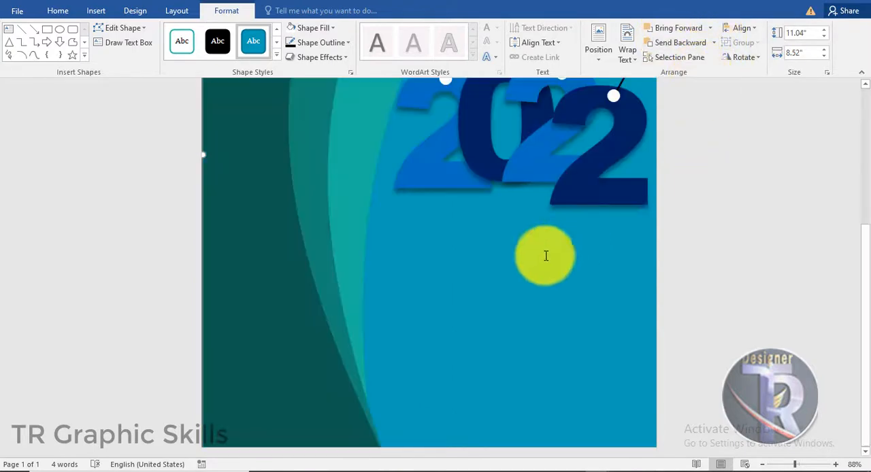
# - Fill the background rectangle with the lightest gray theme color and remove its outline
pyautogui.click(320, 27)
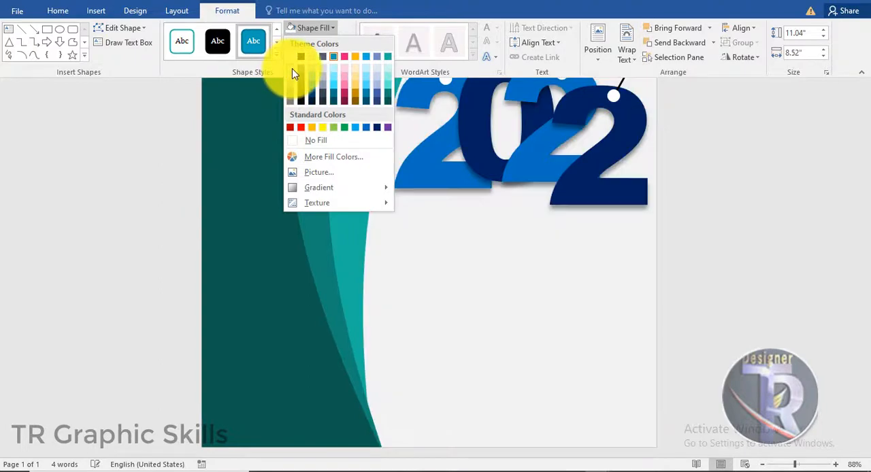
pyautogui.click(292, 73)
pyautogui.click(789, 252)
pyautogui.scroll(2, 789, 252)
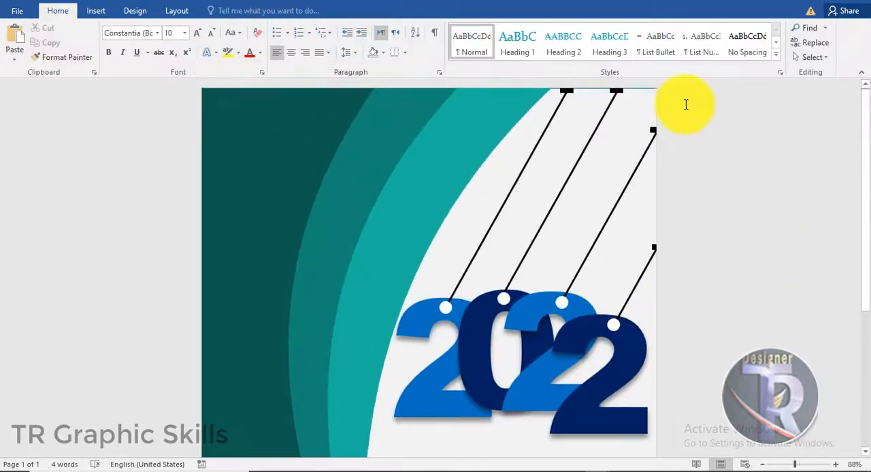
pyautogui.click(626, 105)
pyautogui.click(229, 10)
pyautogui.click(320, 42)
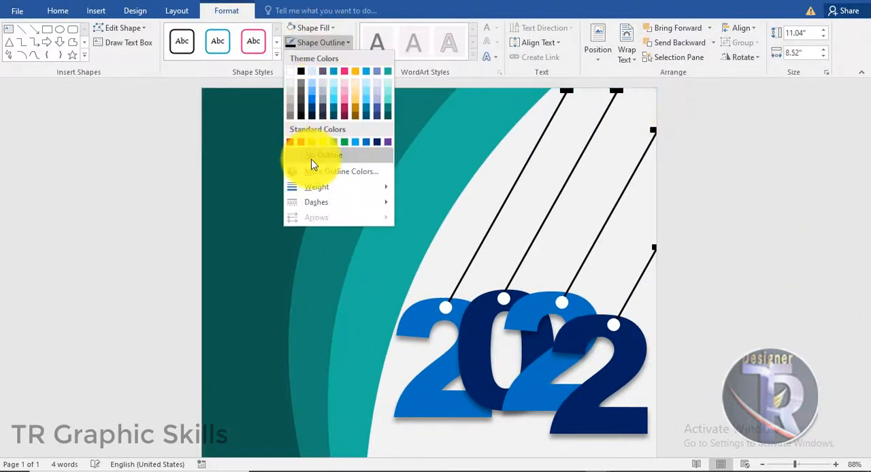
pyautogui.click(313, 163)
pyautogui.click(725, 197)
# - Draw a rectangle about 0.99" high and 4.2" wide in the page's lower-right corner
pyautogui.scroll(-5, 750, 213)
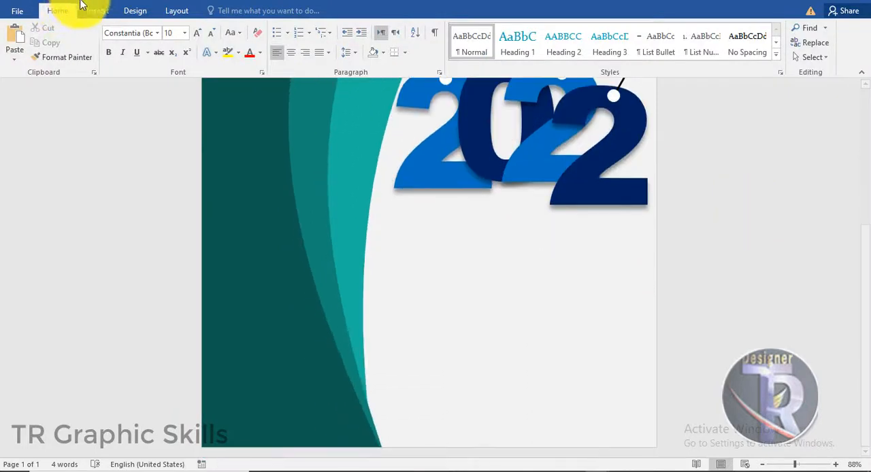
pyautogui.click(83, 8)
pyautogui.click(174, 42)
pyautogui.click(182, 86)
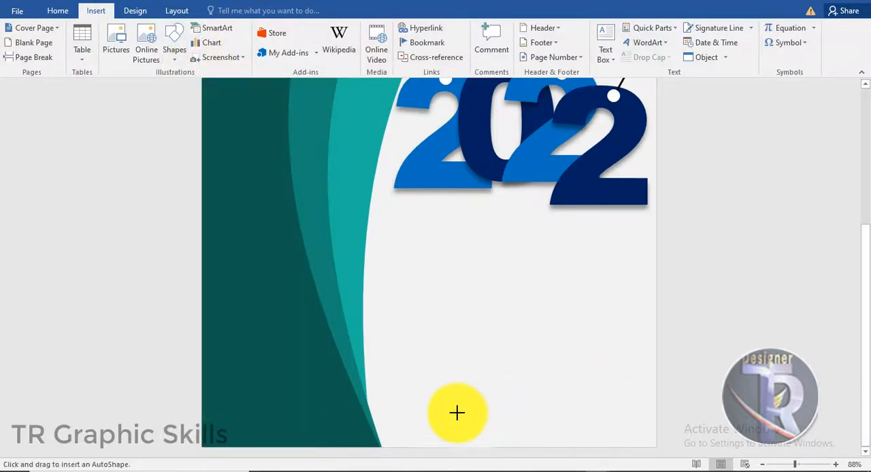
pyautogui.moveTo(439, 397); pyautogui.dragTo(667, 451)
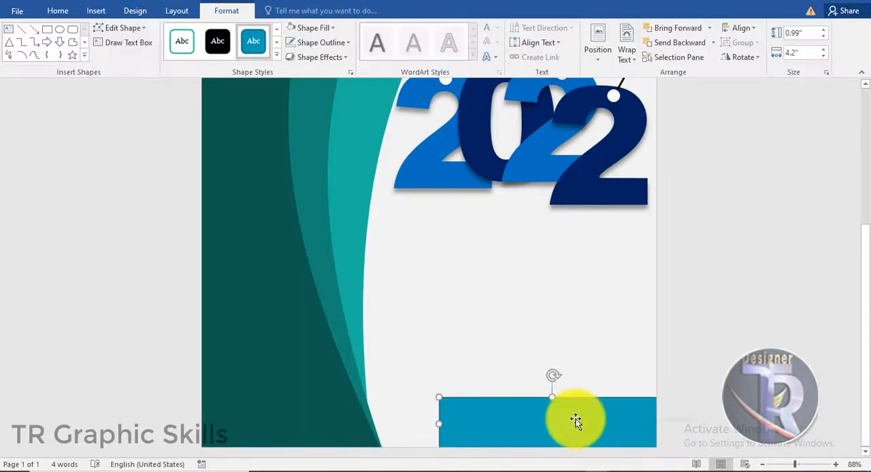
# - Edit the corner rectangle's points to slant its left edge inward, and move the shape slightly lower to make a thinner strip
pyautogui.rightClick(577, 422)
pyautogui.click(604, 270)
pyautogui.moveTo(440, 398); pyautogui.dragTo(500, 398)
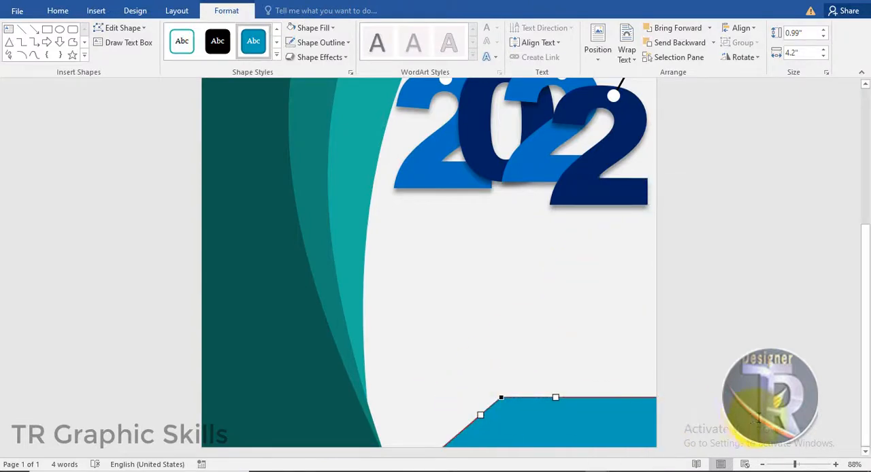
pyautogui.click(755, 417)
pyautogui.scroll(-3, 603, 356)
pyautogui.moveTo(558, 419); pyautogui.dragTo(558, 432)
pyautogui.click(752, 407)
pyautogui.scroll(-3, 640, 408)
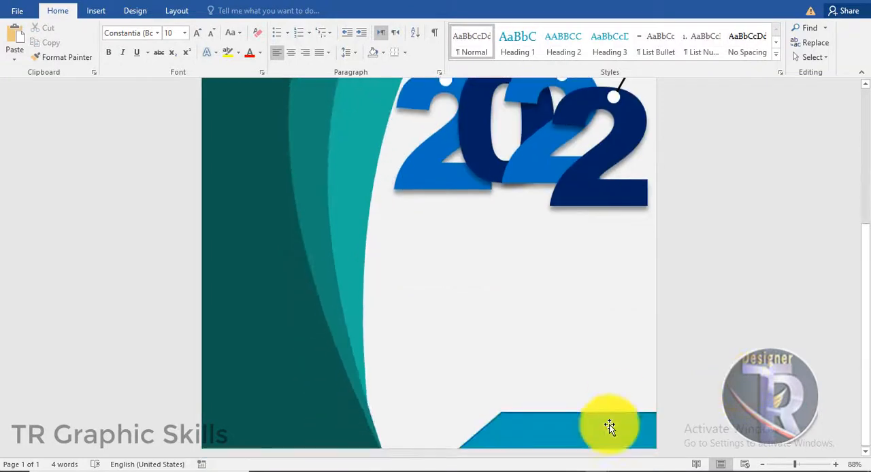
# - Fill the slanted strip at the page bottom with the darkest teal theme color
pyautogui.click(608, 427)
pyautogui.click(224, 11)
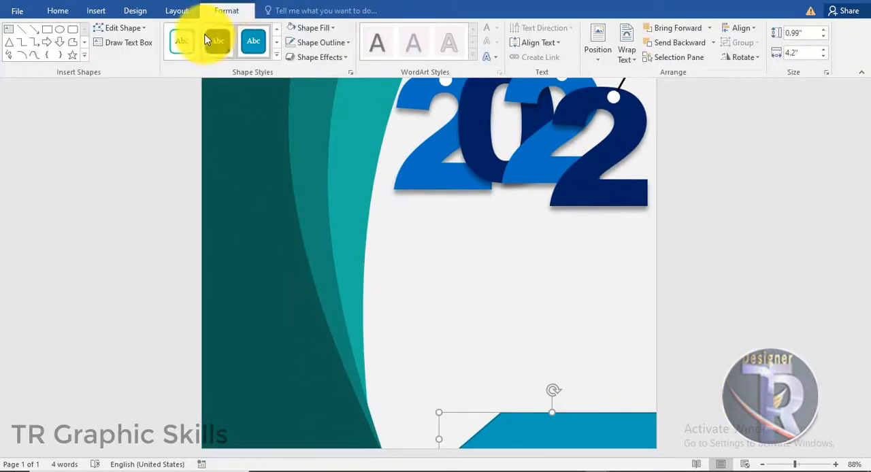
pyautogui.click(312, 28)
pyautogui.click(383, 97)
pyautogui.click(755, 250)
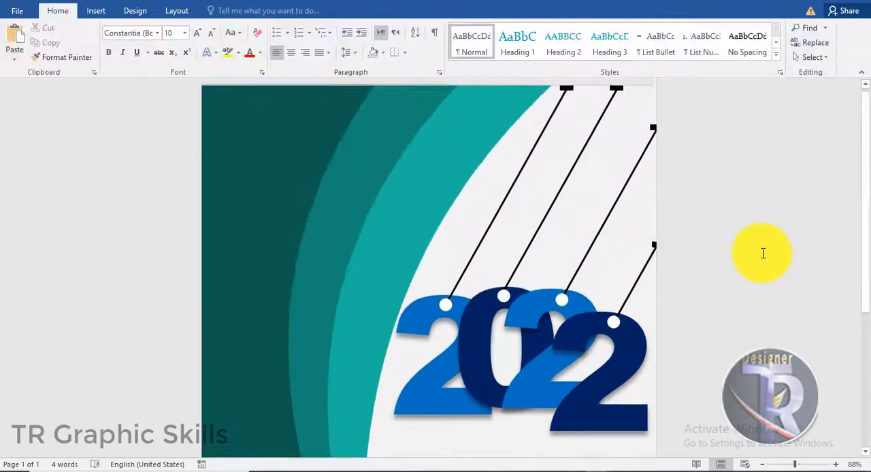
# - Insert plain black WordArt reading "Happy" below the 2022 digits
pyautogui.scroll(-3, 762, 252)
pyautogui.scroll(-1, 766, 254)
pyautogui.click(96, 11)
pyautogui.click(647, 42)
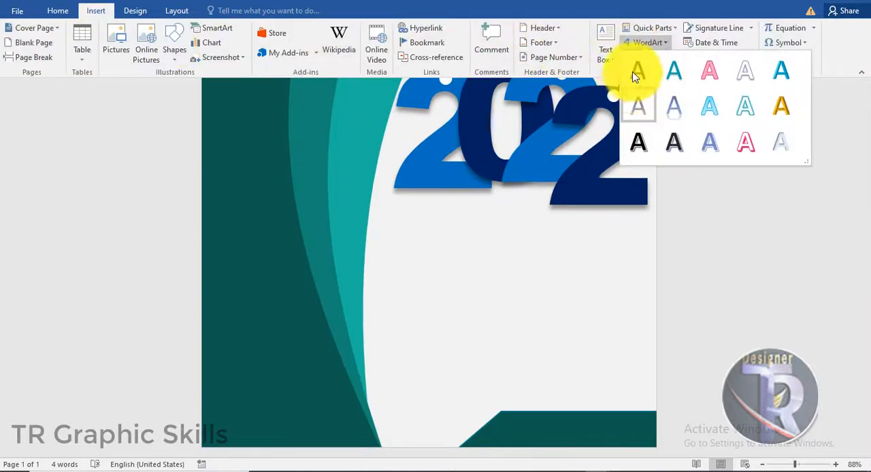
pyautogui.click(636, 73)
pyautogui.moveTo(370, 140); pyautogui.dragTo(493, 393)
pyautogui.moveTo(571, 371); pyautogui.dragTo(408, 361)
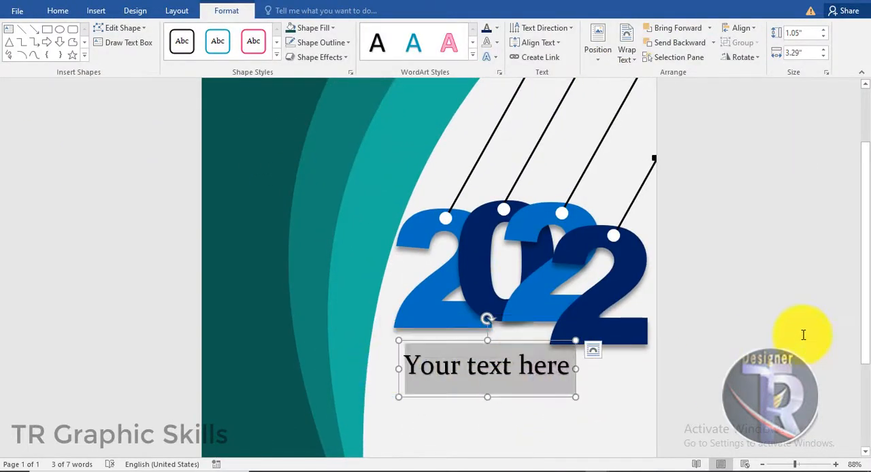
pyautogui.write('Happy')
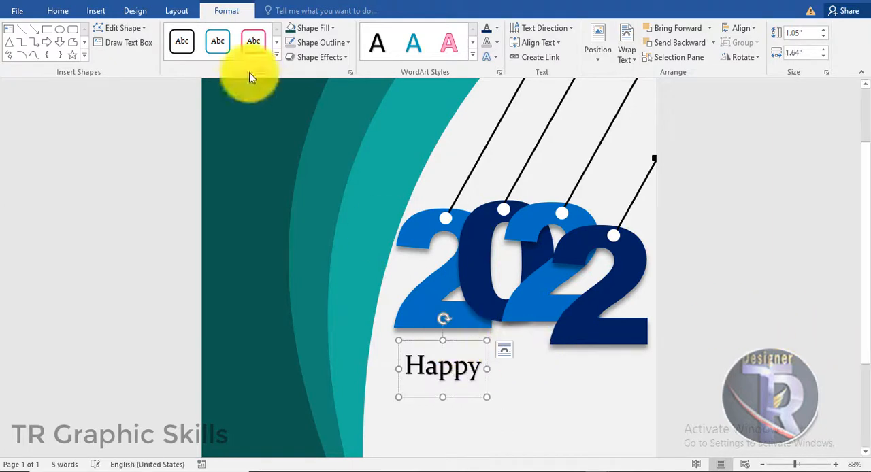
# - Enlarge the "Happy" text to 90 pt and move it slightly up and left, closer to the digits
pyautogui.click(58, 10)
pyautogui.click(192, 35)
pyautogui.click(192, 35)
pyautogui.click(191, 35)
pyautogui.click(192, 36)
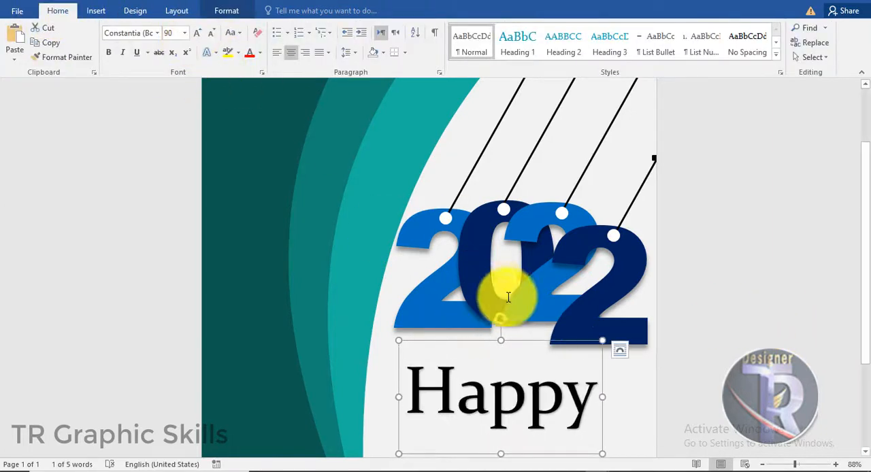
pyautogui.moveTo(513, 341); pyautogui.dragTo(499, 315)
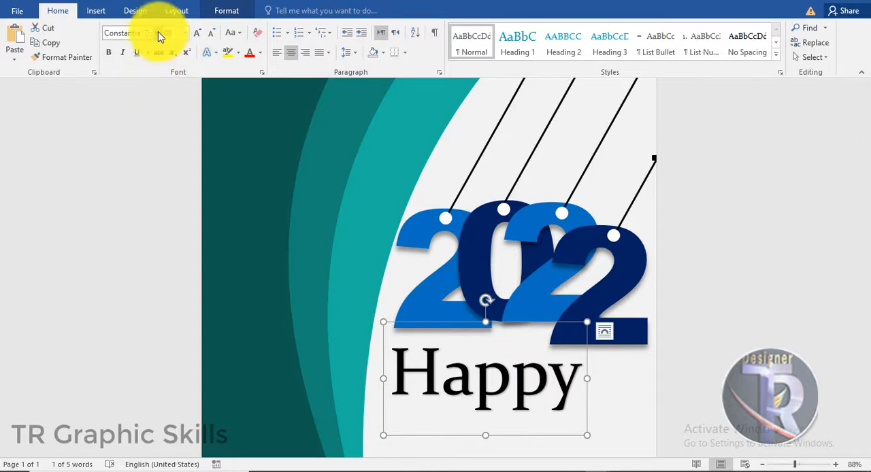
# - Set the "Happy" text in the Impact font and increase its size by one step
pyautogui.click(157, 33)
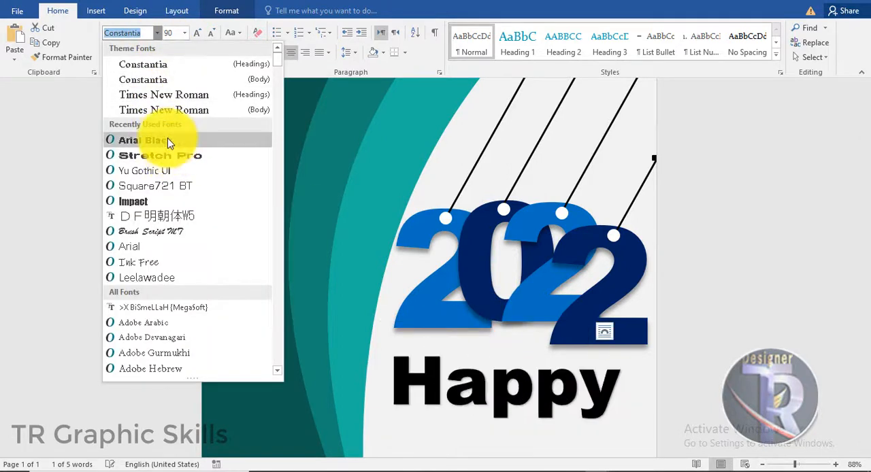
pyautogui.click(146, 201)
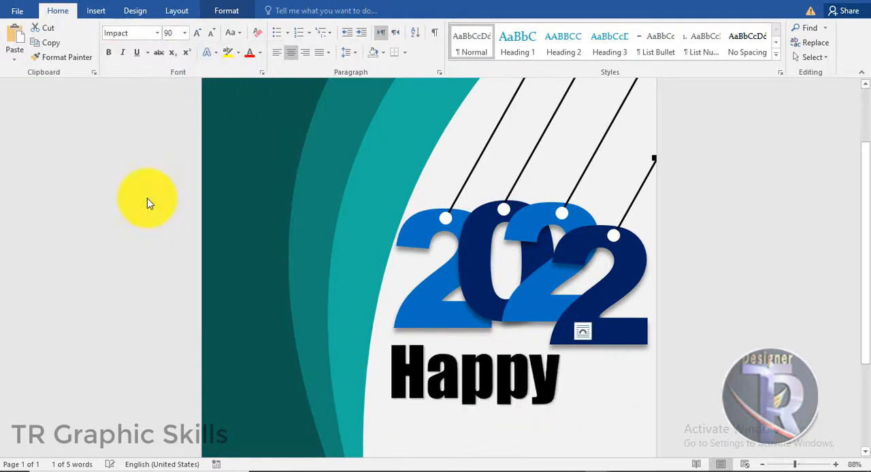
pyautogui.click(195, 33)
pyautogui.click(227, 10)
pyautogui.scroll(-4, 671, 238)
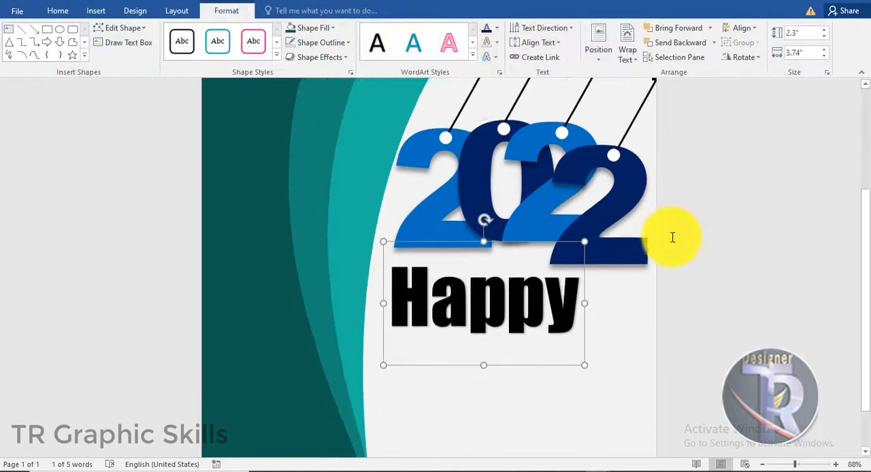
# - Fill the "Happy" text with a dark blue theme color
pyautogui.click(496, 28)
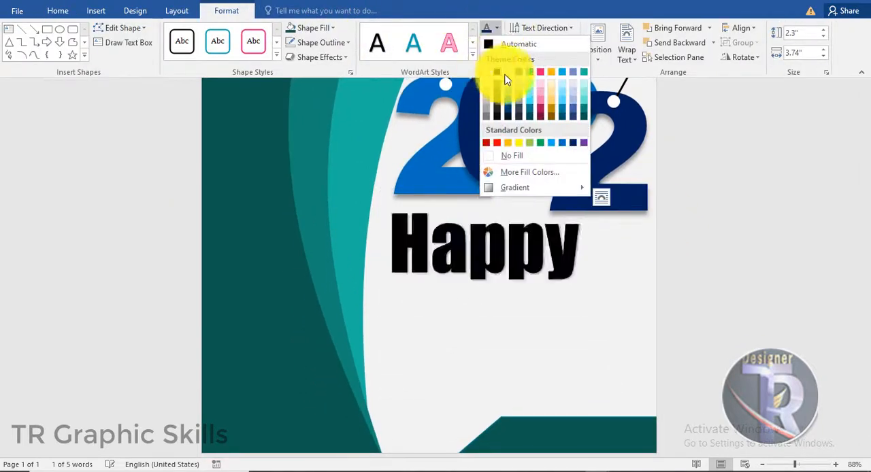
pyautogui.click(509, 102)
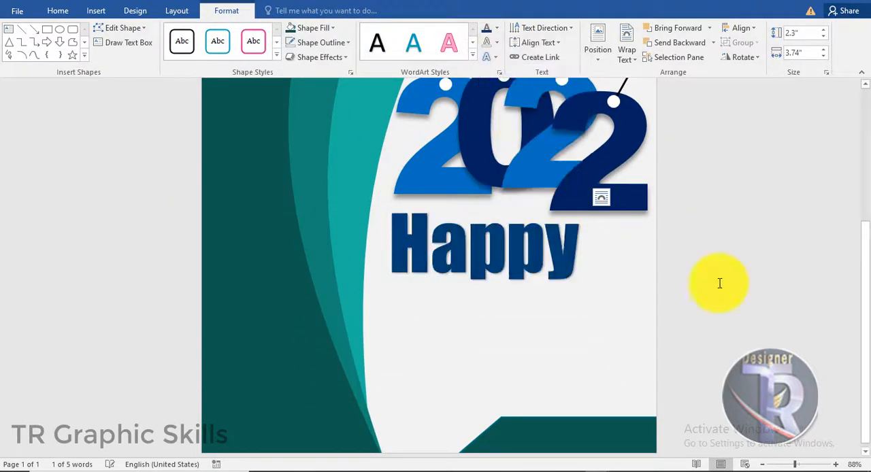
pyautogui.click(719, 285)
pyautogui.scroll(-3, 627, 269)
# - Widen the "Happy" text box and place a copy of it directly below the original
pyautogui.click(551, 247)
pyautogui.moveTo(586, 245); pyautogui.dragTo(623, 248)
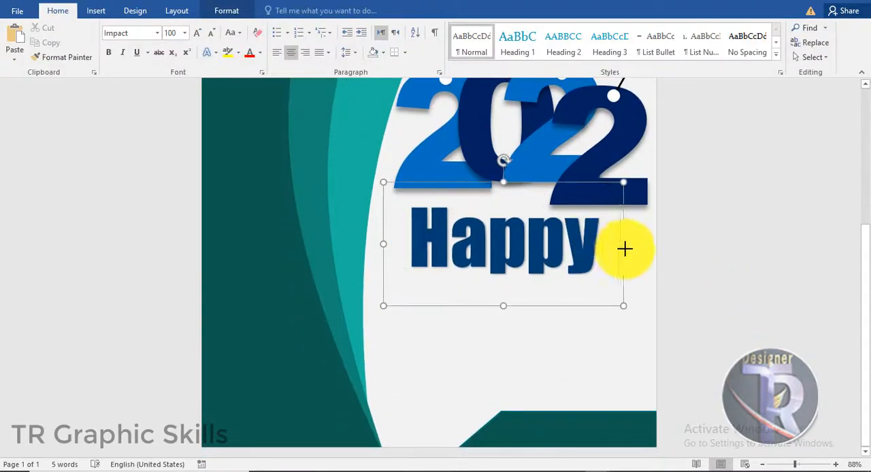
pyautogui.moveTo(577, 183); pyautogui.dragTo(564, 252)
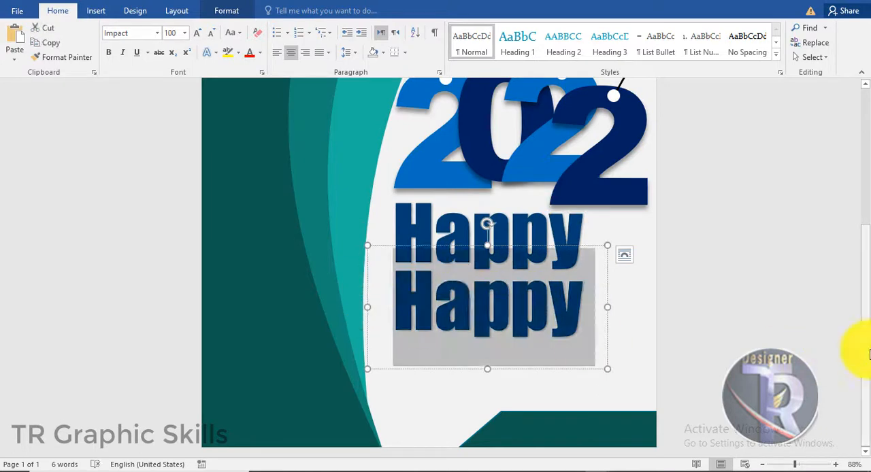
# - Replace the text in the lower "Happy" copy with "New Year"
pyautogui.write('n')
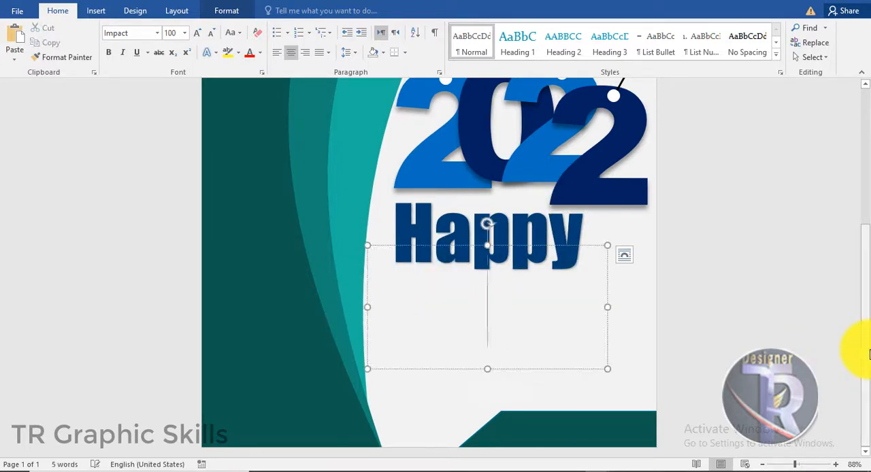
pyautogui.write('New y')
pyautogui.write('ear')
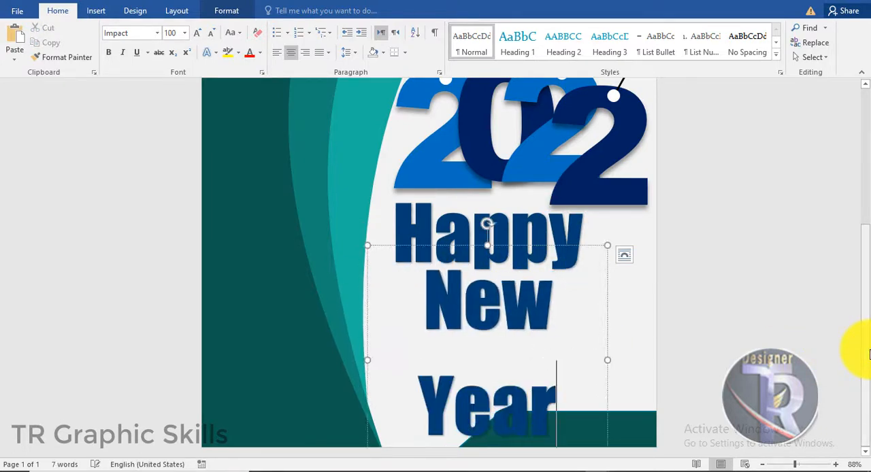
# - Reduce the "New Year" text to 28 pt and move it under the left part of "Happy"
pyautogui.press('Escape')
pyautogui.click(210, 38)
pyautogui.click(209, 37)
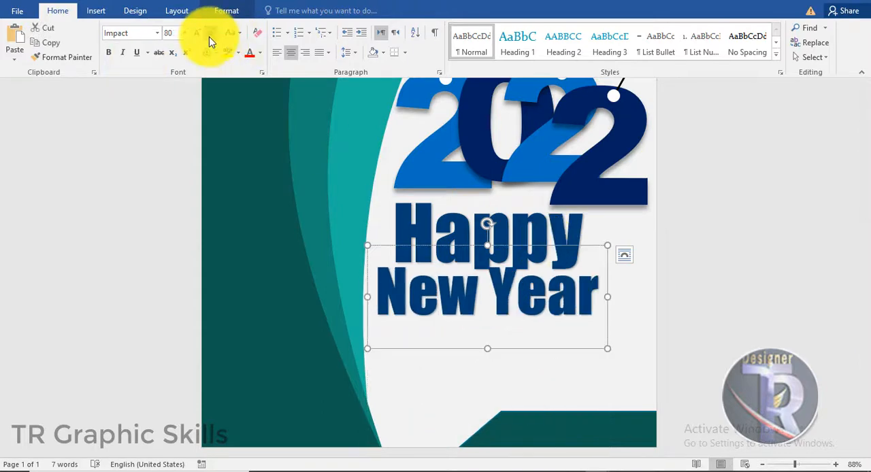
pyautogui.click(210, 37)
pyautogui.click(209, 37)
pyautogui.click(210, 37)
pyautogui.click(210, 37)
pyautogui.moveTo(524, 245); pyautogui.dragTo(474, 261)
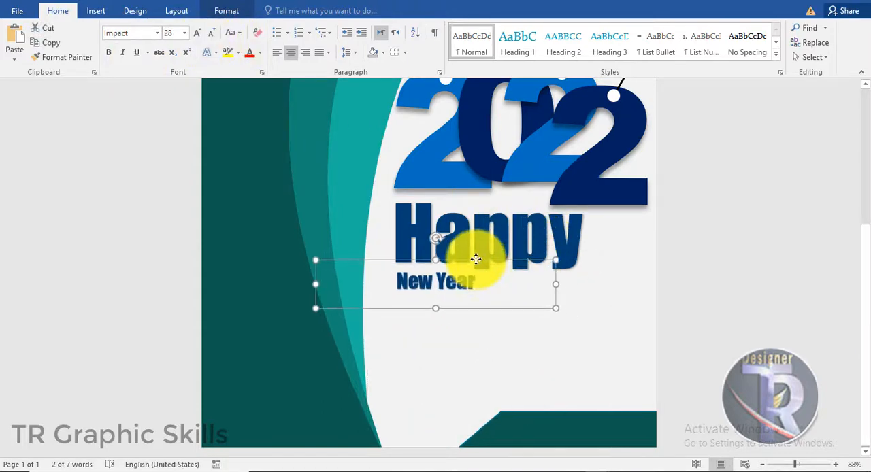
# - Fill the "New Year" text with black
pyautogui.click(227, 12)
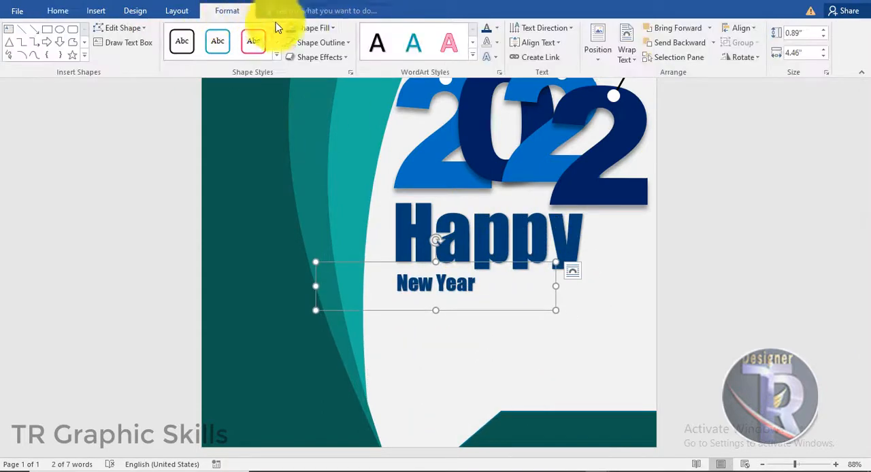
pyautogui.click(498, 30)
pyautogui.click(499, 72)
pyautogui.click(717, 310)
pyautogui.scroll(-5, 545, 313)
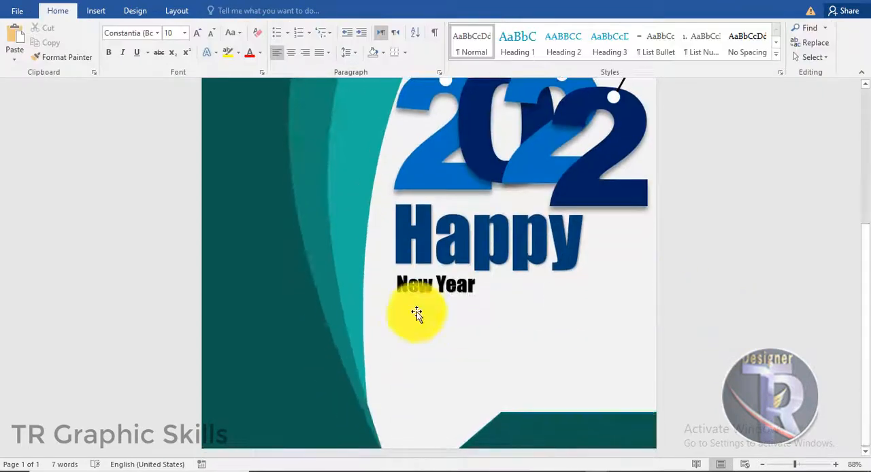
# - Enlarge the "New Year" text to 48 pt and align its left edge with the start of "Happy"
pyautogui.click(428, 284)
pyautogui.click(201, 34)
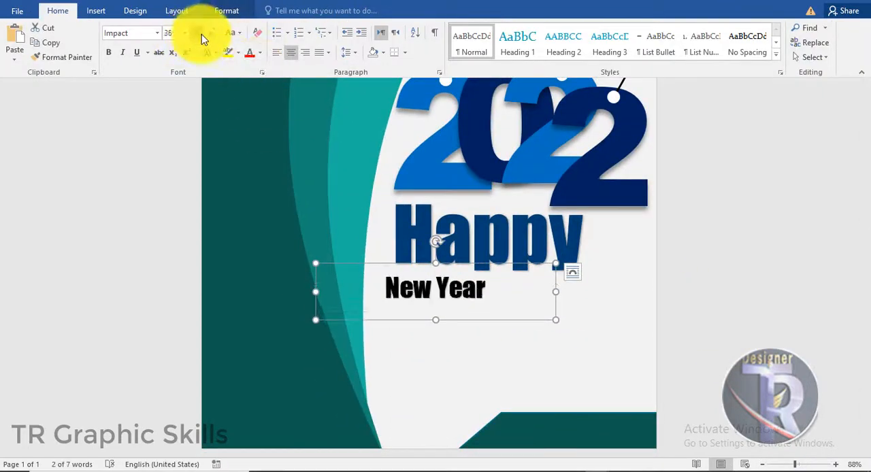
pyautogui.click(201, 34)
pyautogui.moveTo(472, 266); pyautogui.dragTo(499, 260)
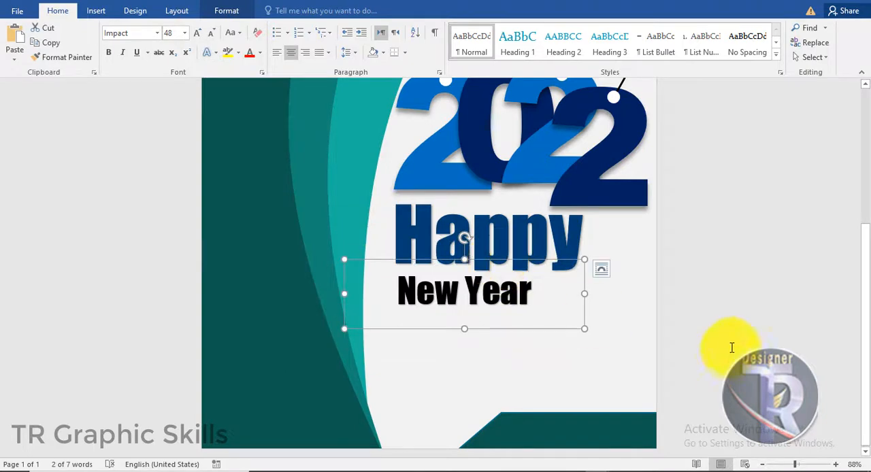
pyautogui.click(731, 347)
pyautogui.scroll(1, 733, 347)
pyautogui.scroll(1, 521, 349)
# - Give the "New Year" text a white fill with a black outline
pyautogui.click(522, 348)
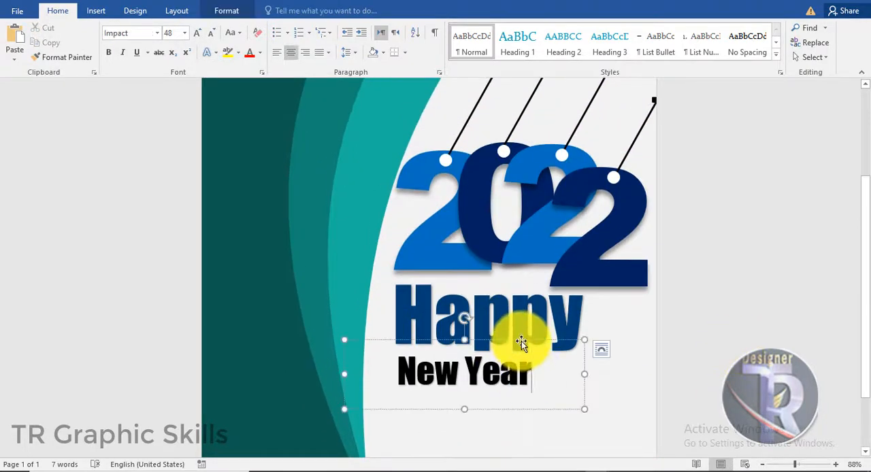
pyautogui.click(520, 340)
pyautogui.click(227, 10)
pyautogui.click(494, 33)
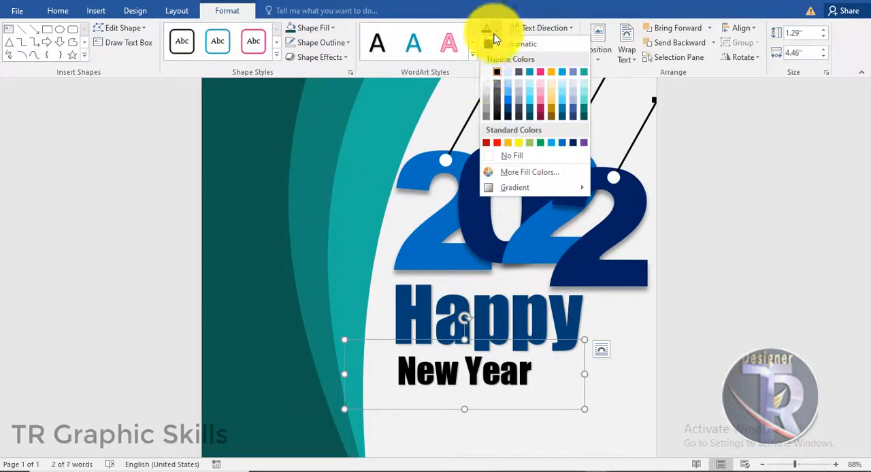
pyautogui.click(487, 71)
pyautogui.click(496, 42)
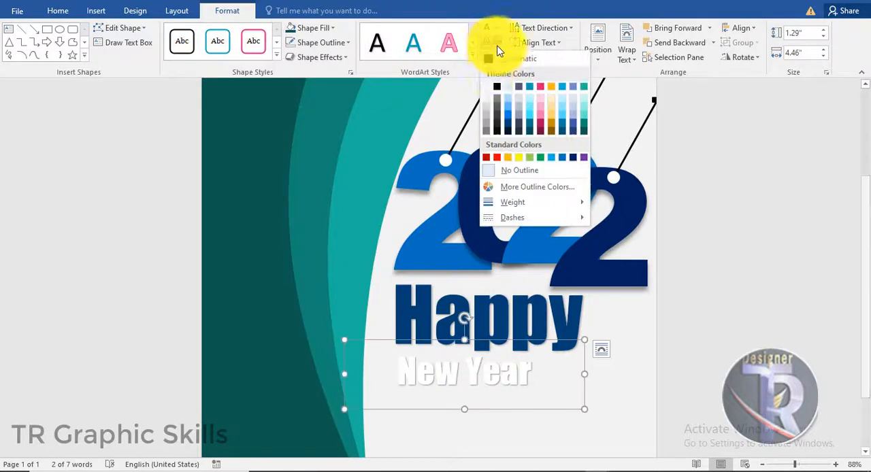
pyautogui.click(496, 92)
pyautogui.click(729, 320)
pyautogui.scroll(-2, 729, 320)
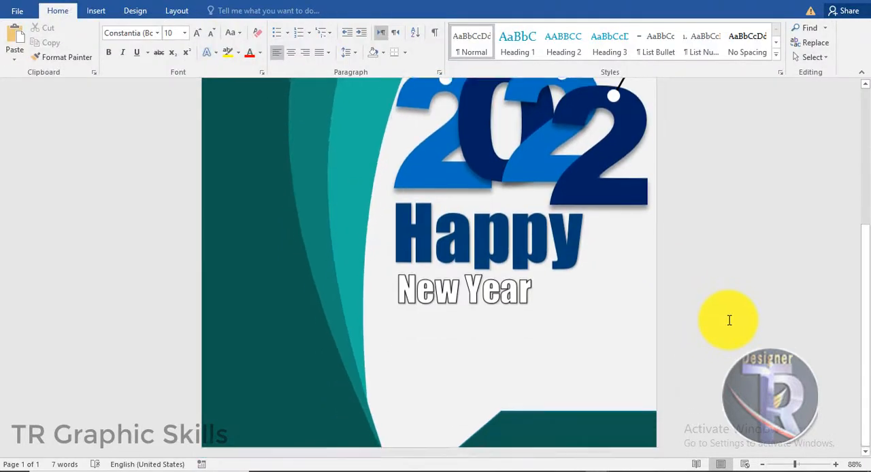
# - Add a text box about 4.46" wide and 1.42" high below "New Year" and generate placeholder text in it with =lorem(1)
pyautogui.scroll(1, 722, 323)
pyautogui.scroll(-1, 722, 323)
pyautogui.click(97, 10)
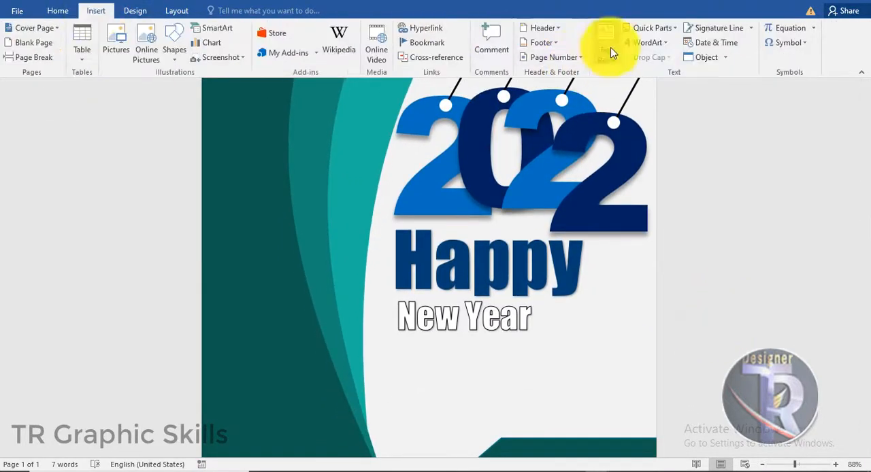
pyautogui.click(606, 49)
pyautogui.click(638, 330)
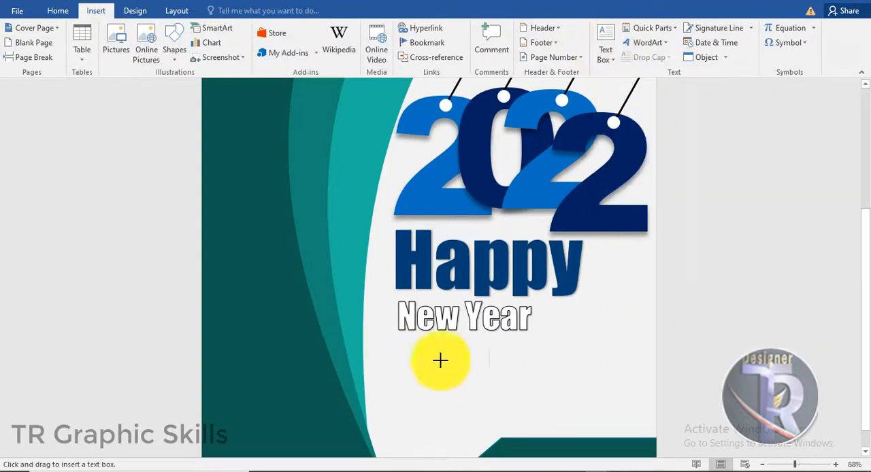
pyautogui.moveTo(392, 344)
pyautogui.mouseDown()
pyautogui.moveTo(625, 416)
pyautogui.moveTo(607, 417)
pyautogui.mouseUp()
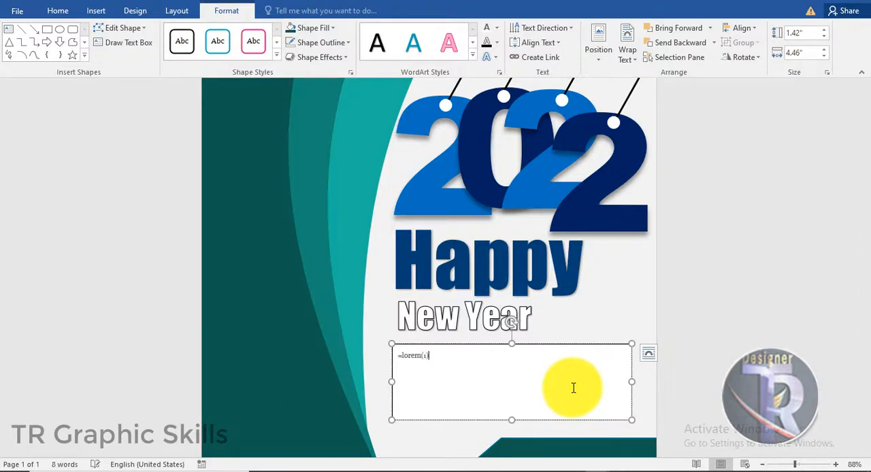
pyautogui.write('=lorem(1)')
pyautogui.press('Return')
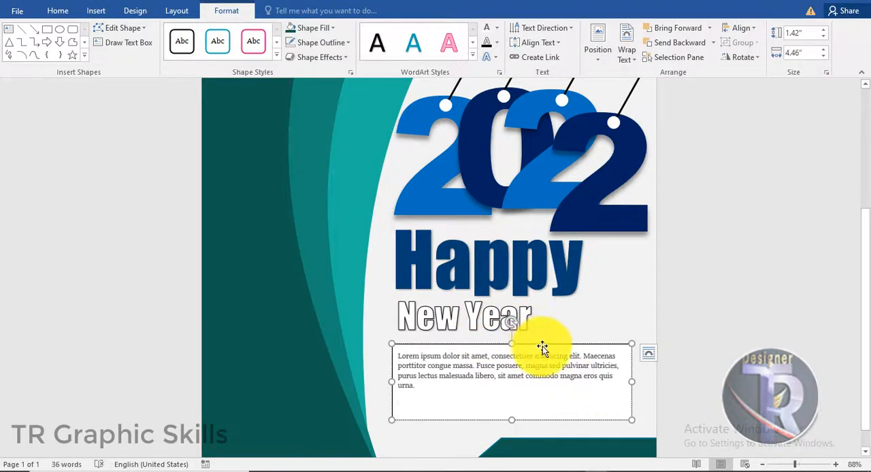
# - Remove the shape outline and fill from the placeholder text box
pyautogui.click(321, 42)
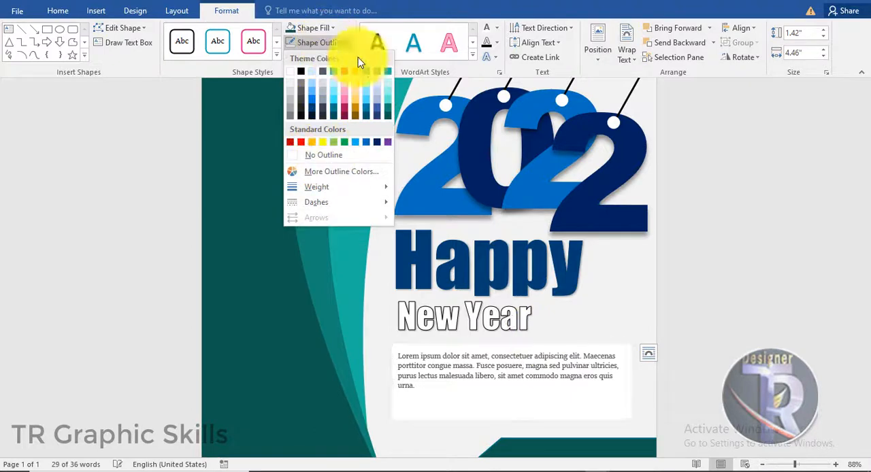
pyautogui.click(496, 42)
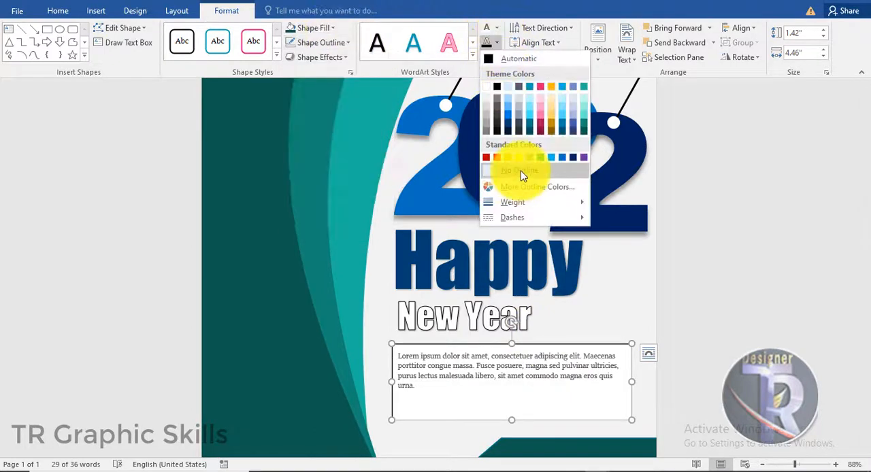
pyautogui.click(327, 42)
pyautogui.click(326, 26)
pyautogui.click(325, 26)
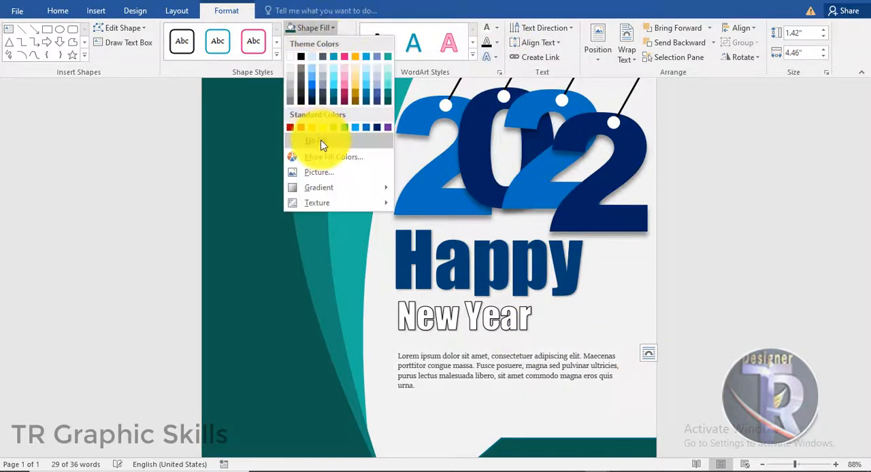
pyautogui.click(323, 142)
pyautogui.click(733, 331)
pyautogui.scroll(-5, 690, 318)
# - Move the placeholder text box slightly up and set its text to Arial Black, 11 pt
pyautogui.click(575, 331)
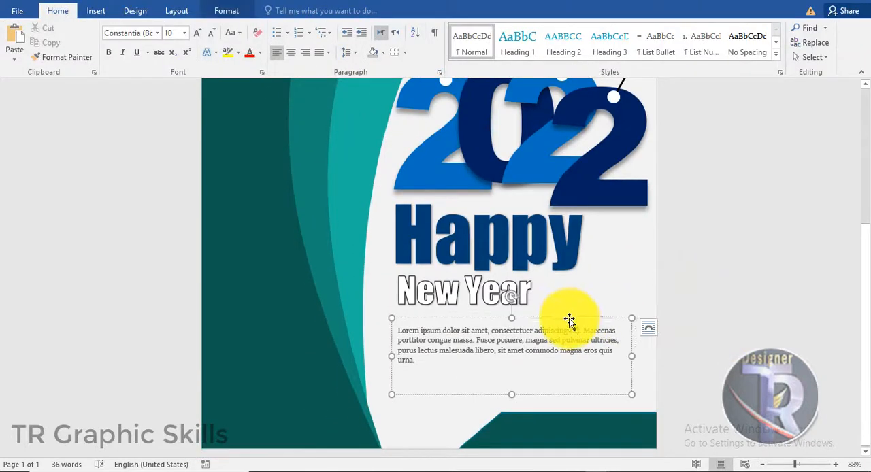
pyautogui.moveTo(568, 320); pyautogui.dragTo(570, 315)
pyautogui.click(159, 35)
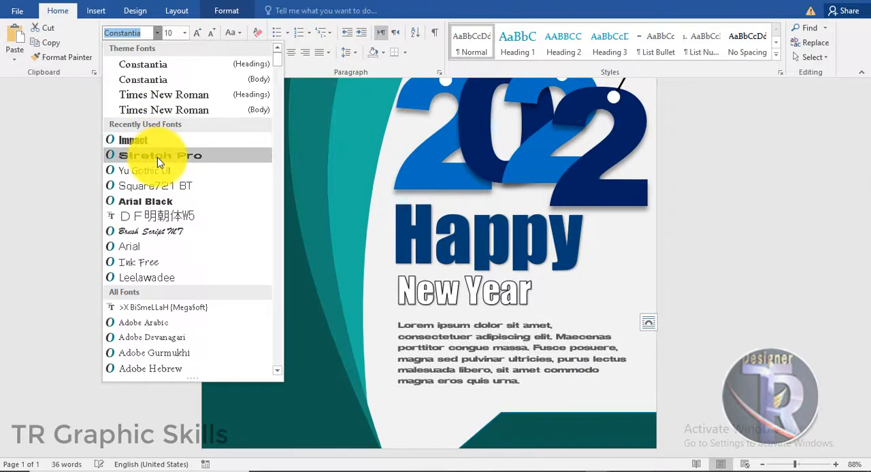
pyautogui.click(157, 204)
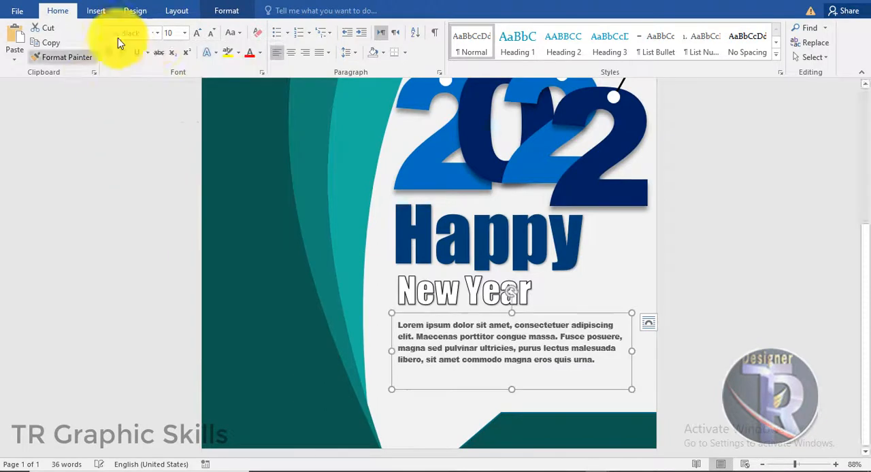
pyautogui.click(191, 34)
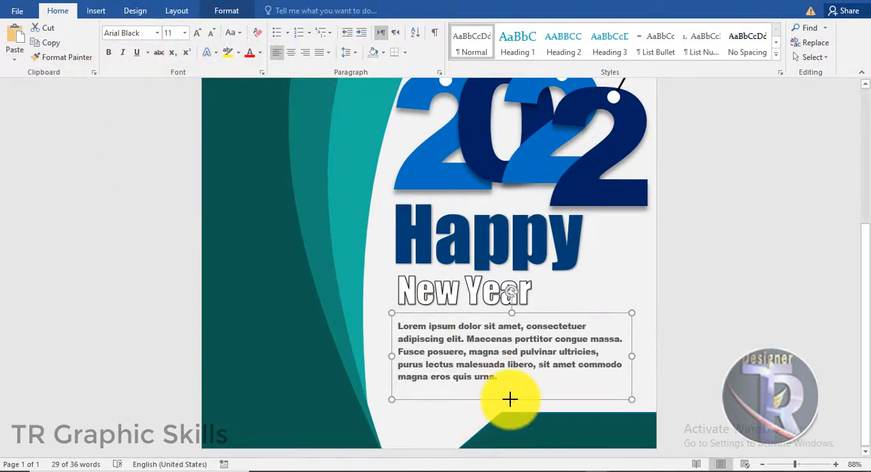
pyautogui.click(725, 280)
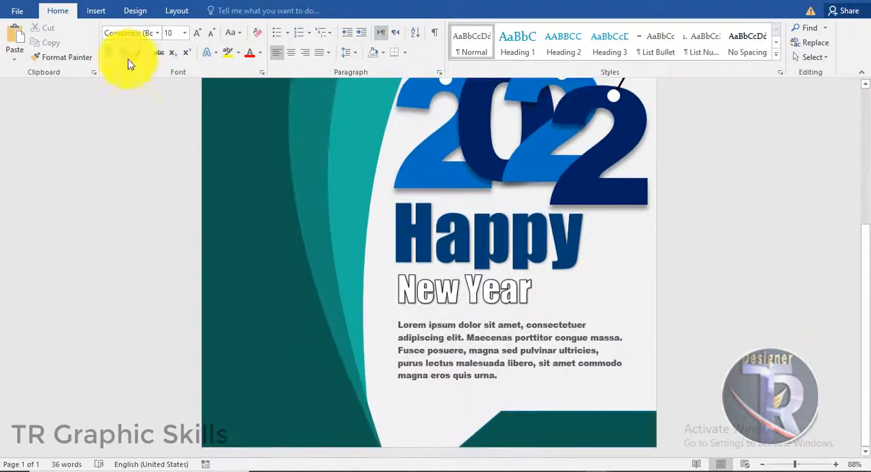
# - Insert the social media icons picture from the "icons png" folder and set it to float in front of the text
pyautogui.click(95, 11)
pyautogui.click(124, 47)
pyautogui.scroll(-5, 414, 171)
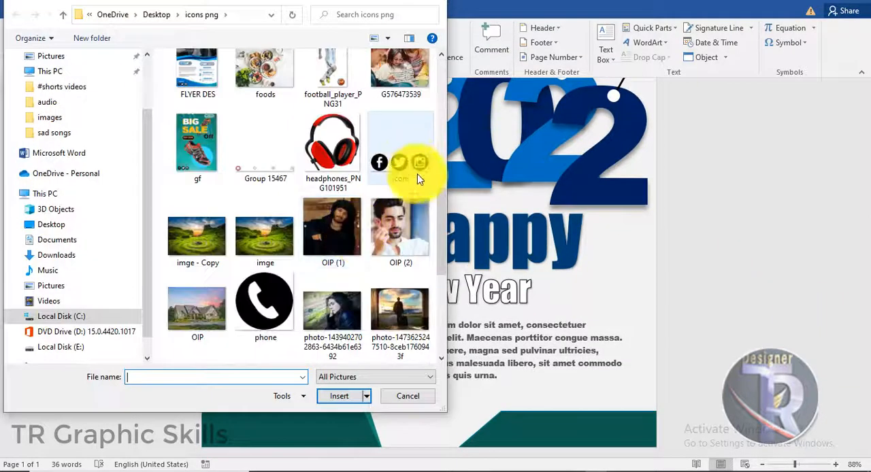
pyautogui.doubleClick(414, 171)
pyautogui.click(591, 62)
pyautogui.click(636, 172)
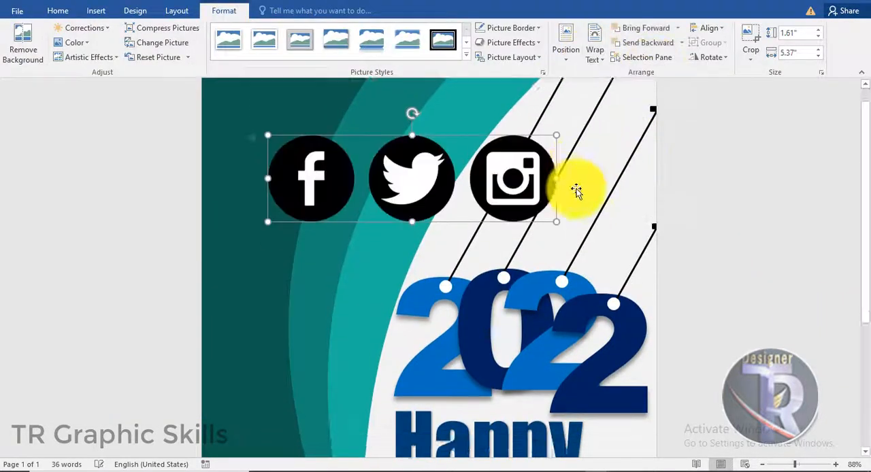
# - Shrink the icons picture to about 1.94" by 0.58" on the bottom strip and recolor it with the light blue accent variation
pyautogui.moveTo(520, 196); pyautogui.dragTo(411, 430)
pyautogui.moveTo(517, 425); pyautogui.dragTo(602, 423)
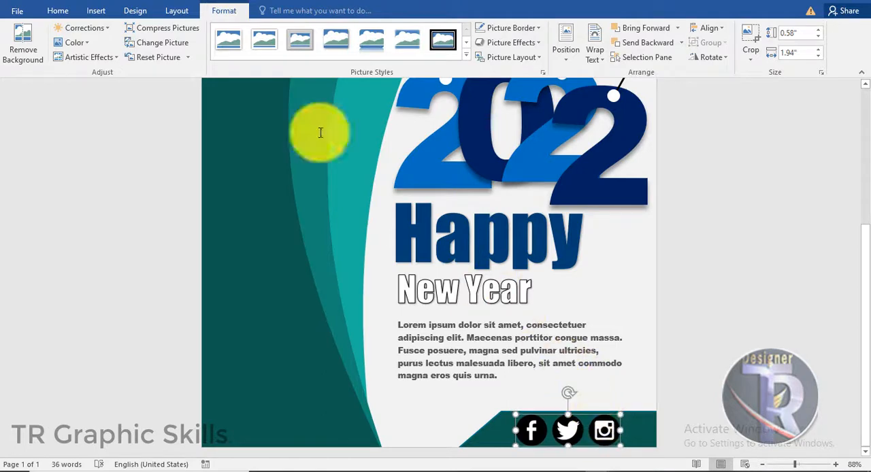
pyautogui.click(81, 43)
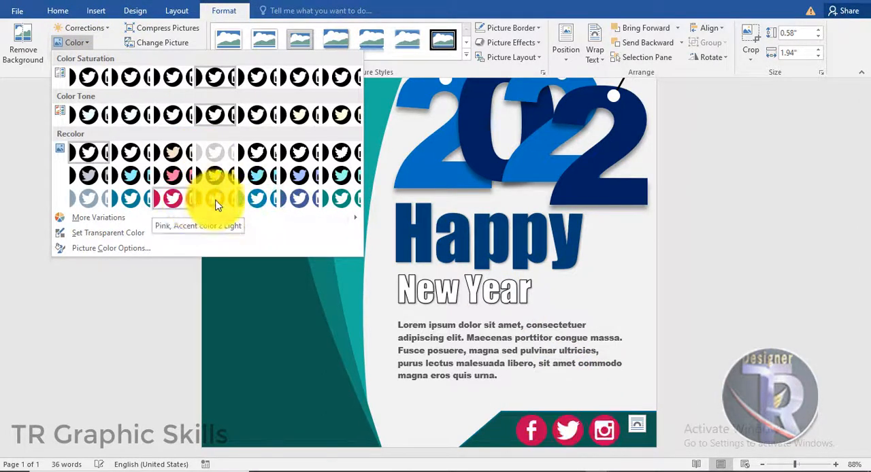
pyautogui.click(257, 202)
pyautogui.click(742, 328)
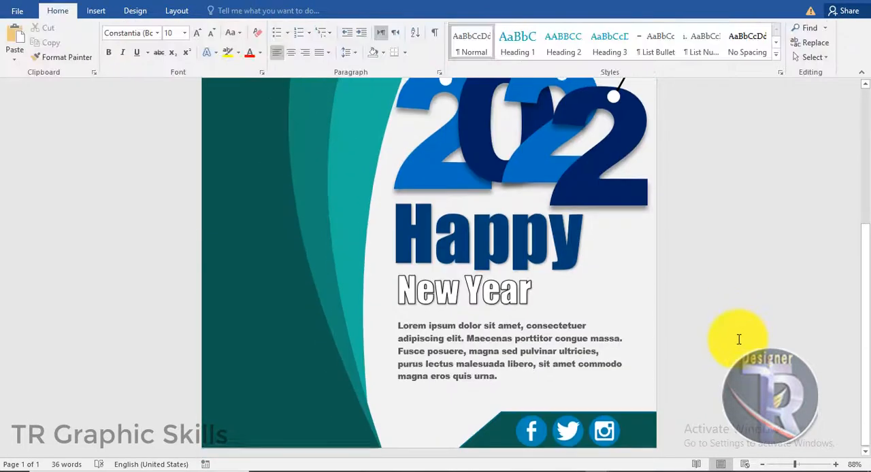
# - Review the whole New Year page from the hanging lines down to the bottom strip
pyautogui.scroll(2, 733, 338)
pyautogui.scroll(6, 732, 337)
pyautogui.keyDown('ctrl'); pyautogui.scroll(-2, 733, 334); pyautogui.keyUp('ctrl')
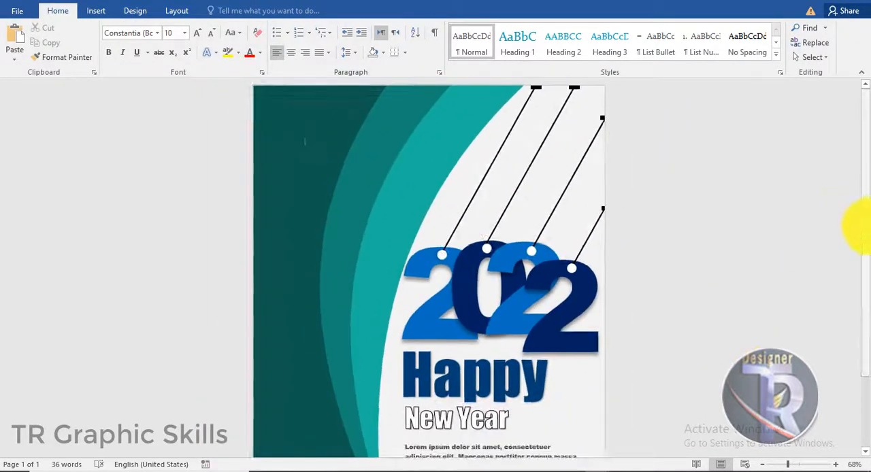
pyautogui.keyDown('ctrl'); pyautogui.scroll(-4, 739, 276); pyautogui.keyUp('ctrl')
pyautogui.keyDown('ctrl'); pyautogui.scroll(5, 684, 278); pyautogui.keyUp('ctrl')
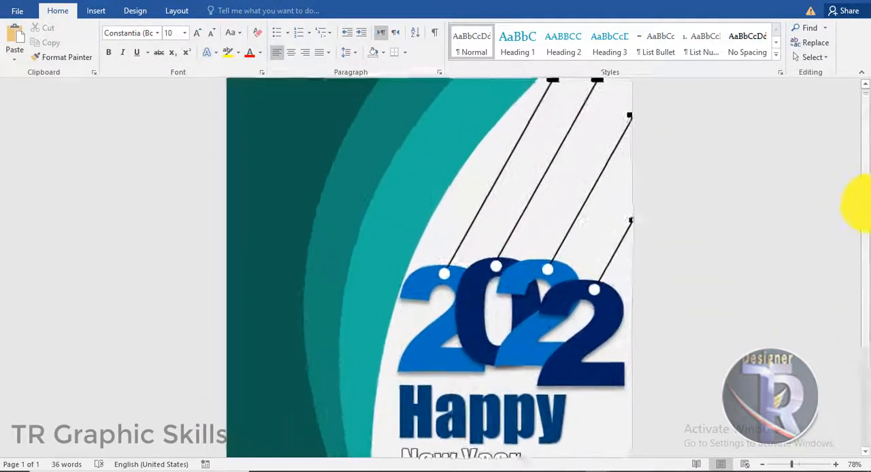
pyautogui.scroll(-2, 860, 205)
pyautogui.scroll(3, 782, 229)
pyautogui.scroll(-4, 783, 229)
pyautogui.scroll(4, 782, 243)
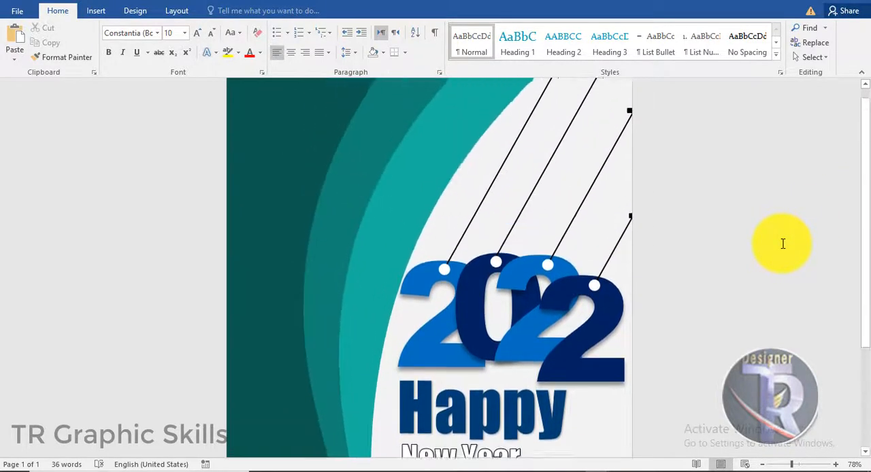
pyautogui.scroll(-2, 782, 243)
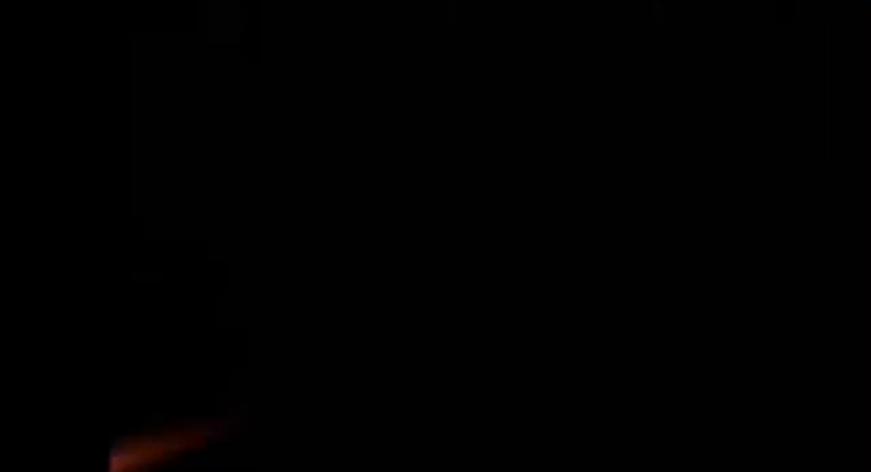